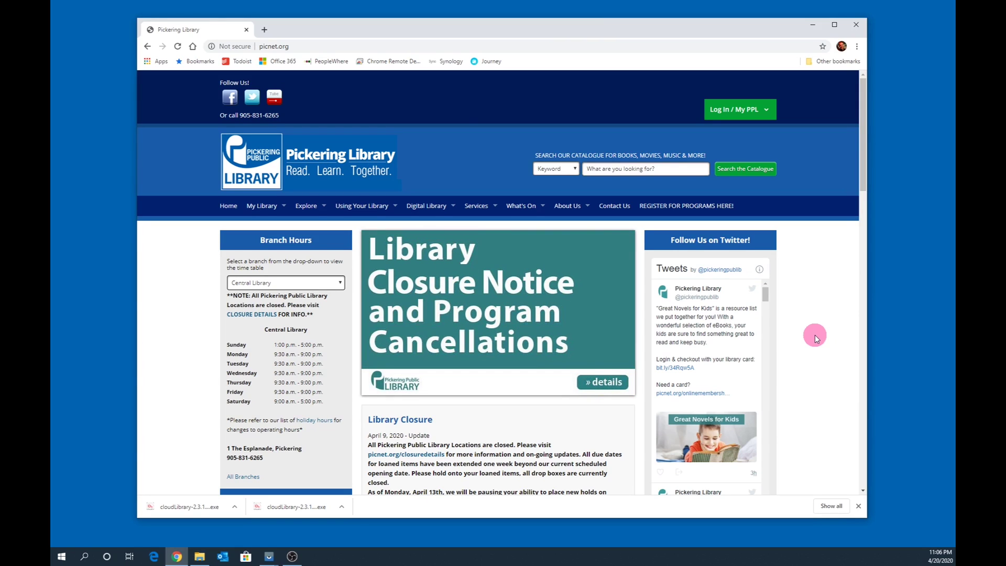
# Step: Go from Pickering Library's eBooks & Audiobooks page to the cloudLibrary website via its logo
pyautogui.click(297, 46)
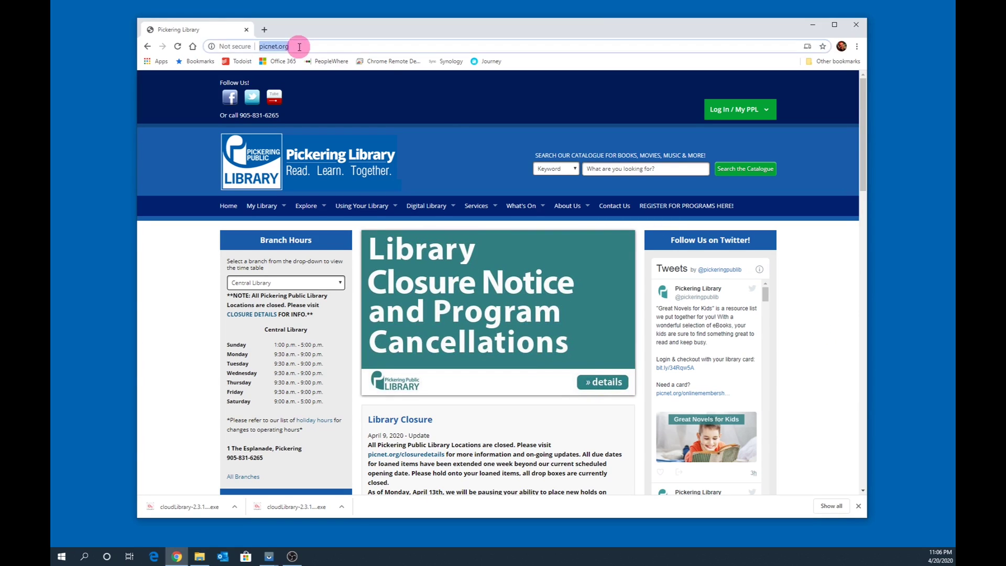
pyautogui.click(300, 46)
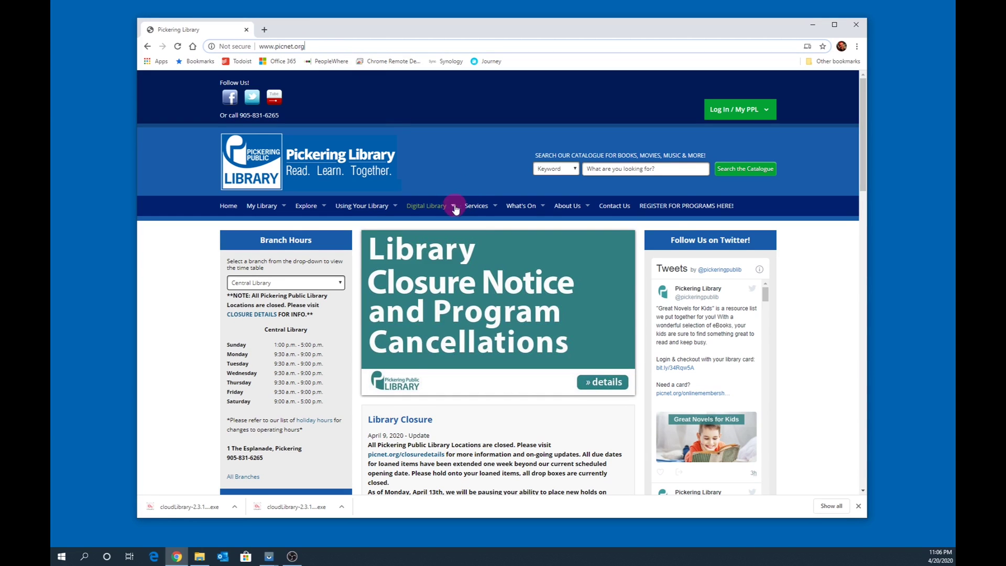
pyautogui.moveTo(452, 208)
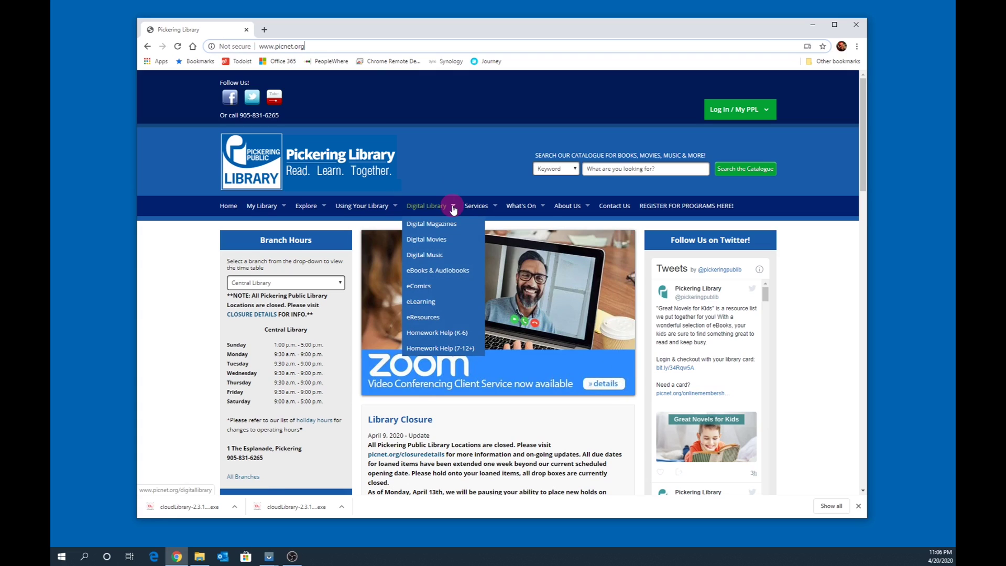
pyautogui.click(477, 273)
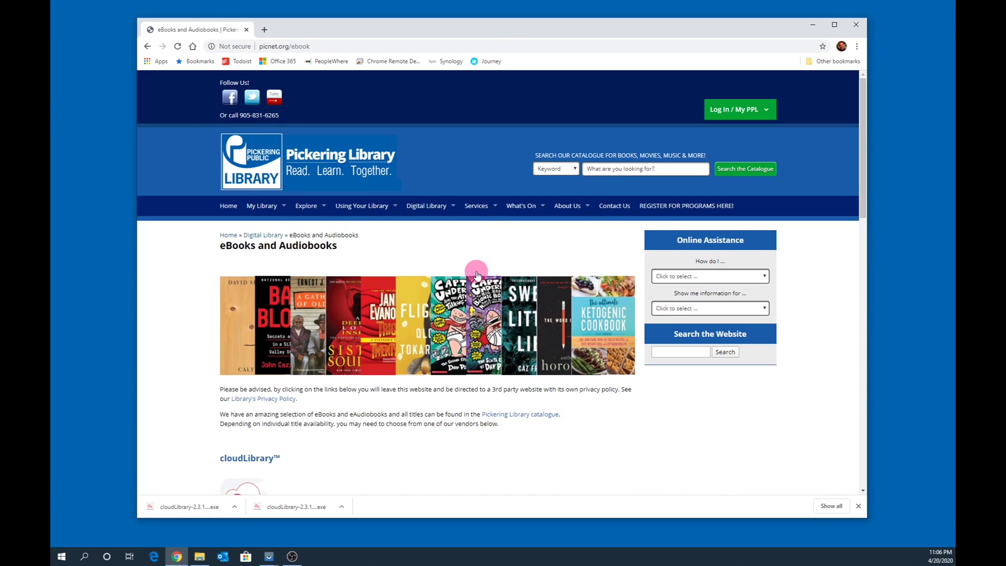
pyautogui.scroll(-5, 476, 273)
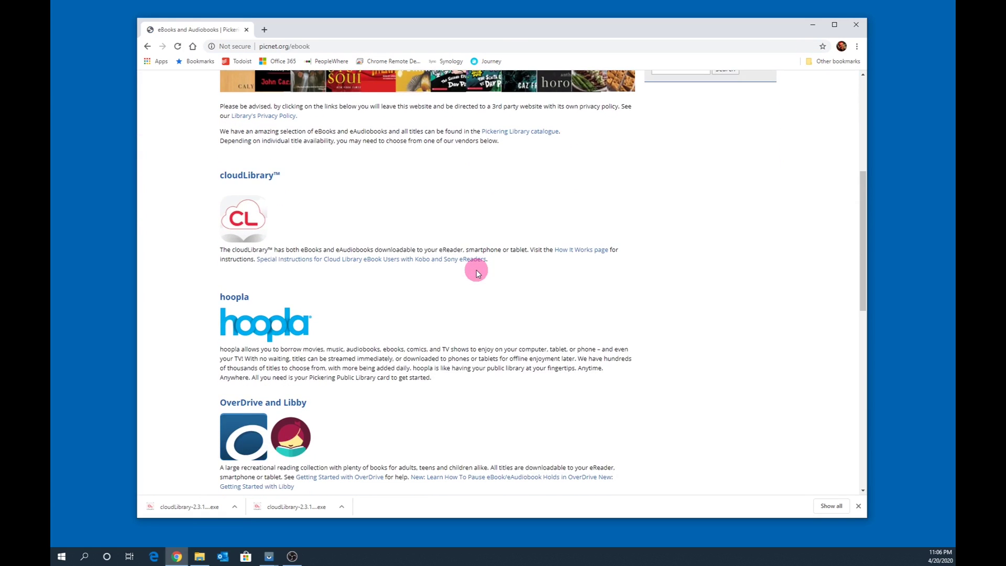
pyautogui.click(244, 221)
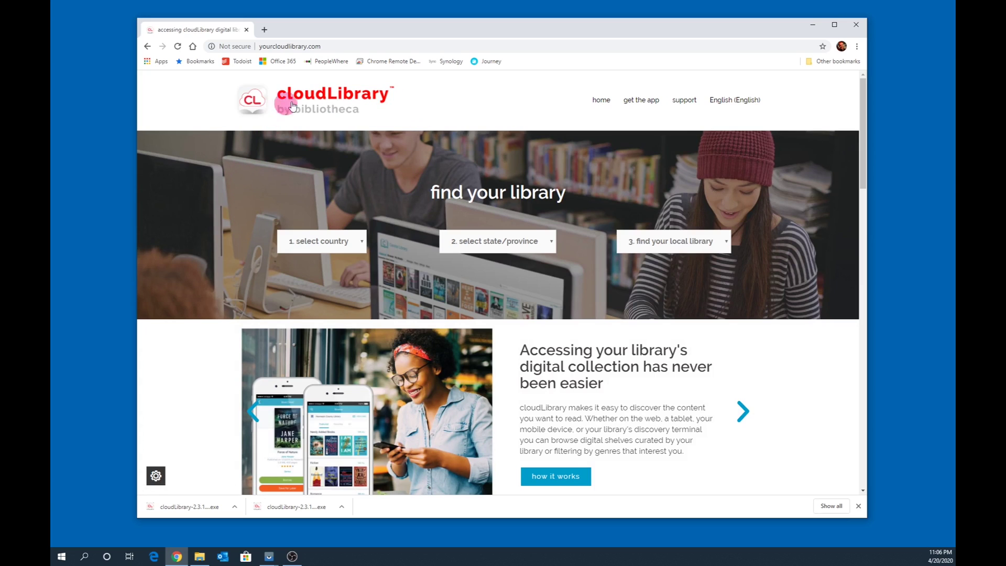
# Step: Open cloudLibrary's Windows installation page and download the Windows app installer
pyautogui.moveTo(645, 103)
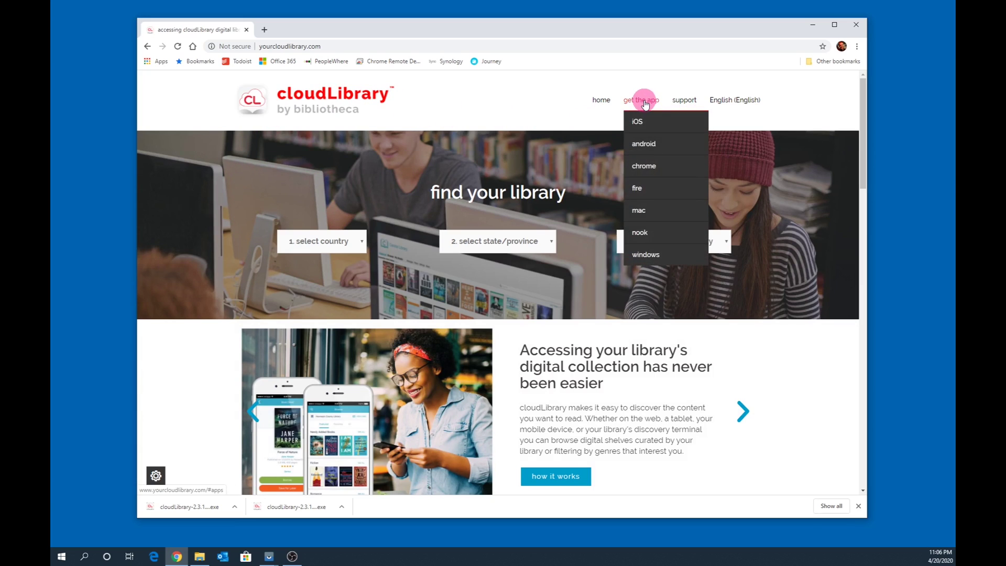
pyautogui.click(665, 256)
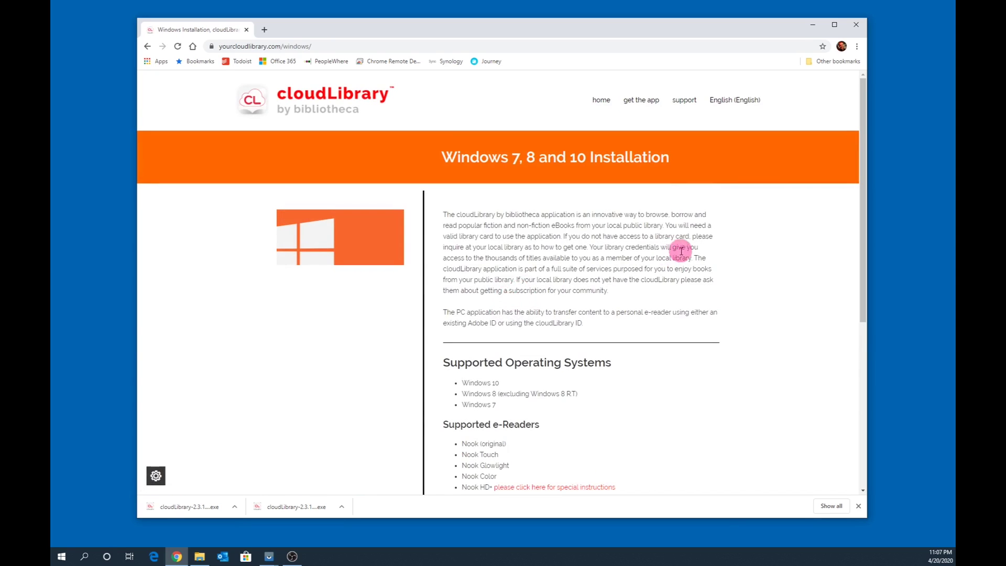
pyautogui.scroll(-5, 778, 232)
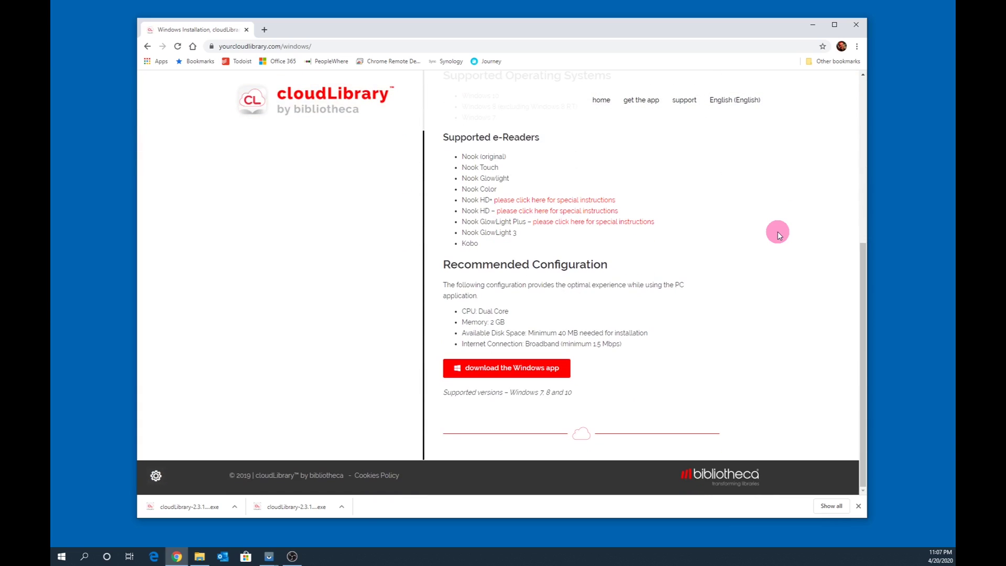
pyautogui.click(505, 371)
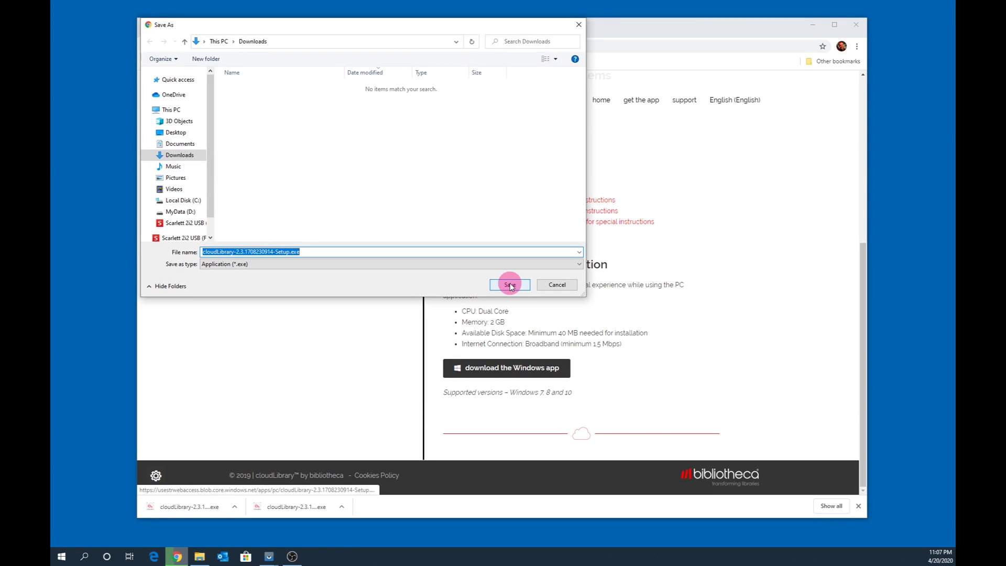
# Step: Save cloudLibrary-2.3.1708230914-Setup.exe to Downloads and run it from File Explorer
pyautogui.click(510, 285)
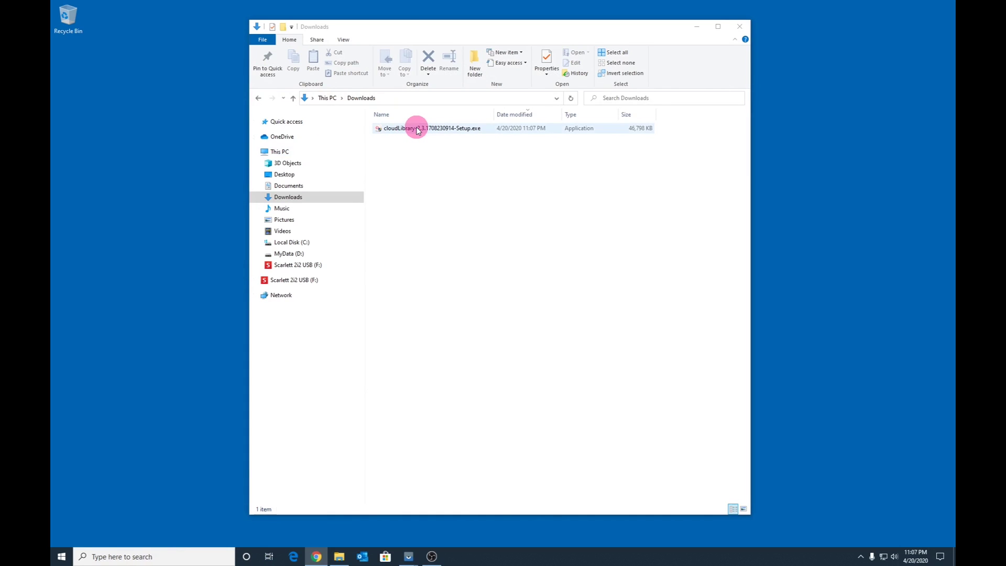
pyautogui.click(418, 129)
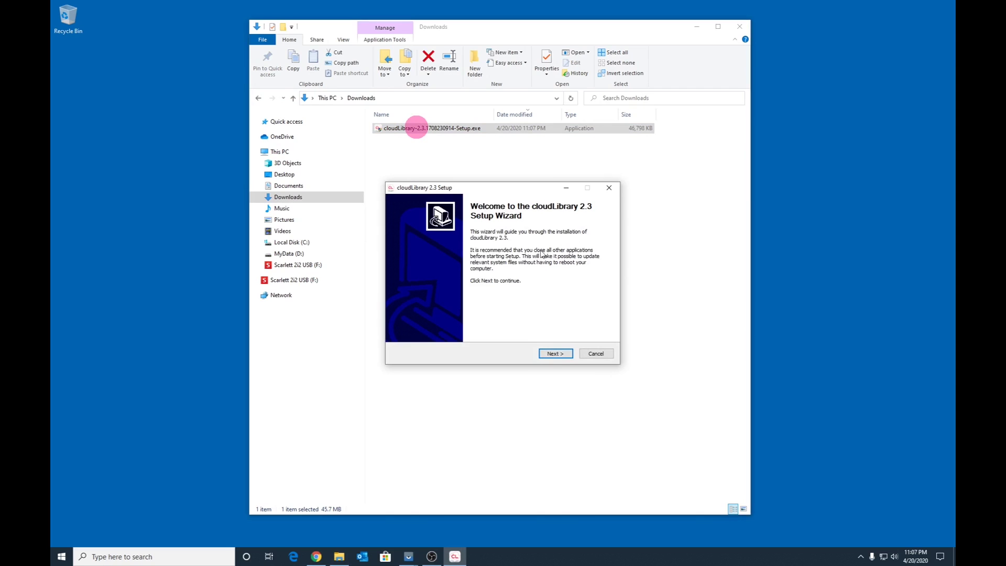
# Step: Install cloudLibrary 2.3 with default options, launch it, and close the Downloads window
pyautogui.click(560, 356)
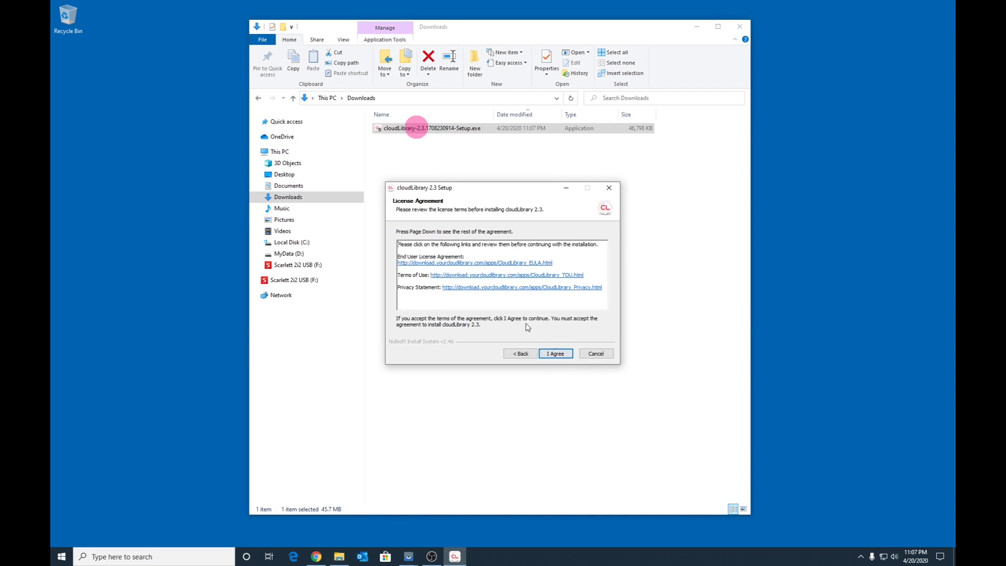
pyautogui.click(562, 355)
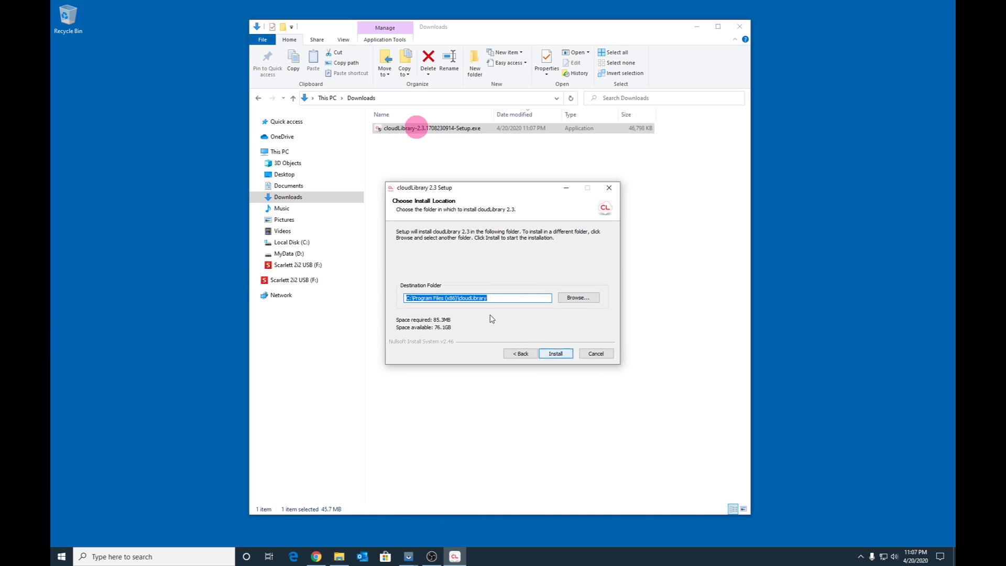
pyautogui.click(558, 354)
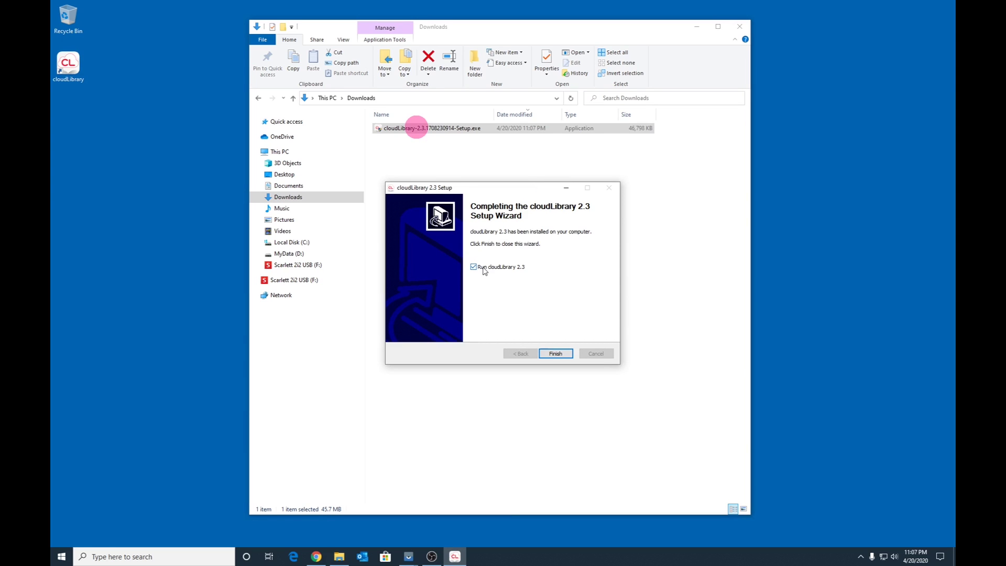
pyautogui.click(558, 354)
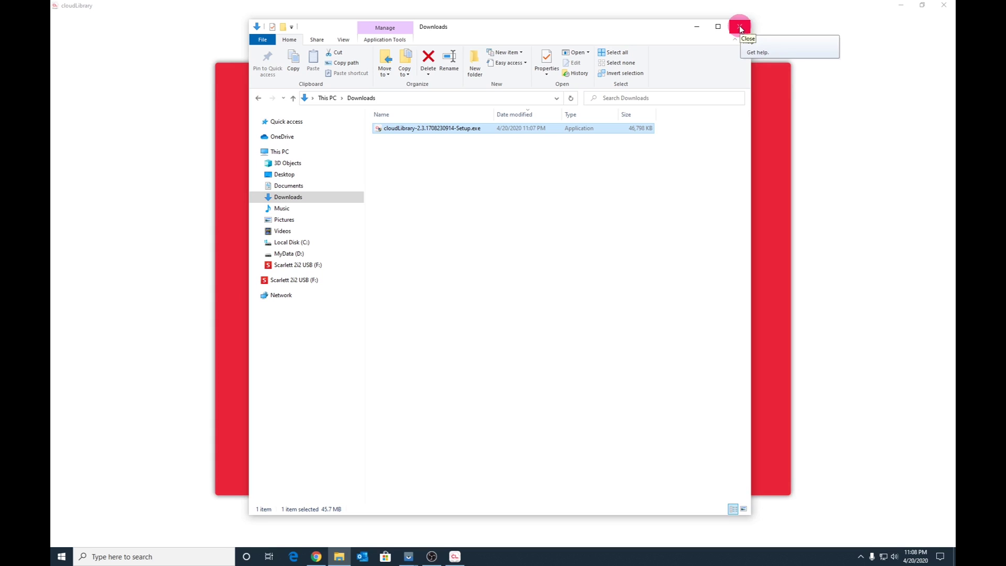
pyautogui.click(740, 27)
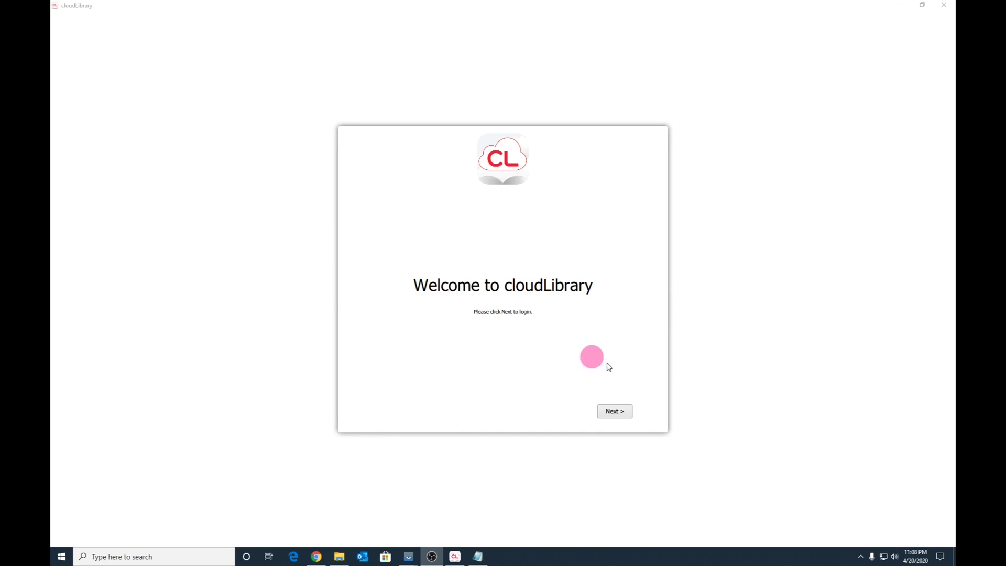
# Step: Choose CA - Canada, ON - Ontario and Pickering Public Library as the cloudLibrary location
pyautogui.click(616, 414)
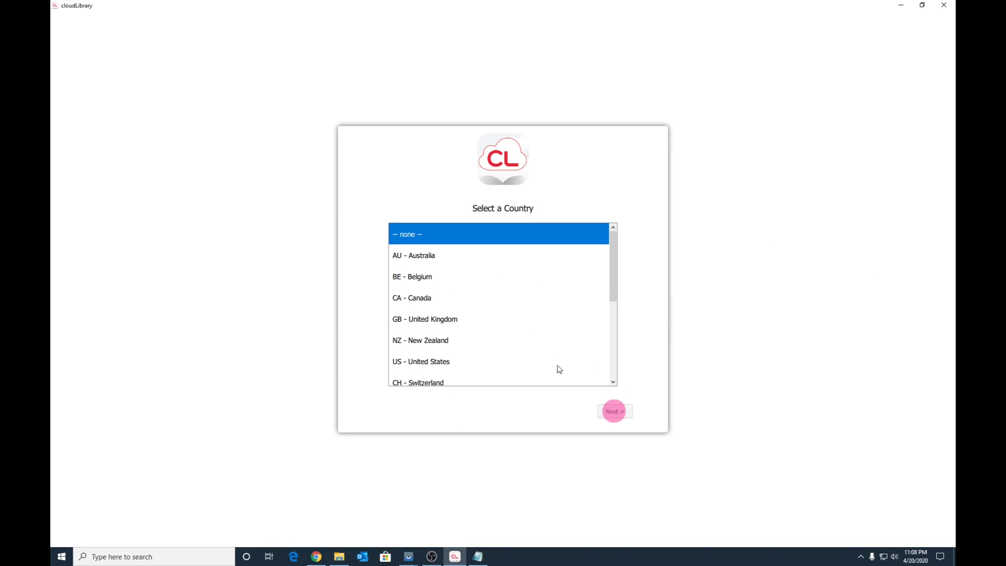
pyautogui.click(414, 300)
pyautogui.click(615, 412)
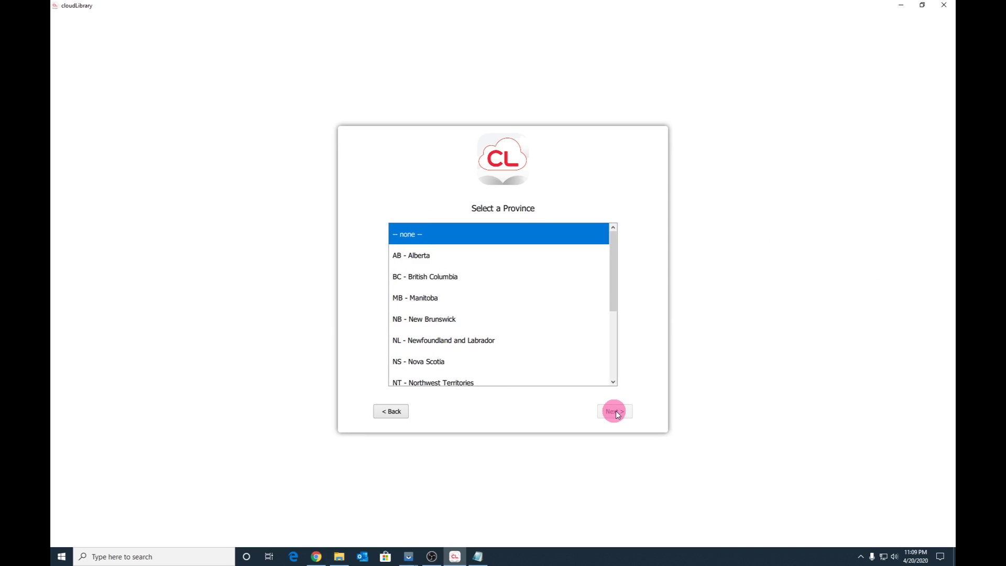
pyautogui.moveTo(606, 276); pyautogui.dragTo(607, 331)
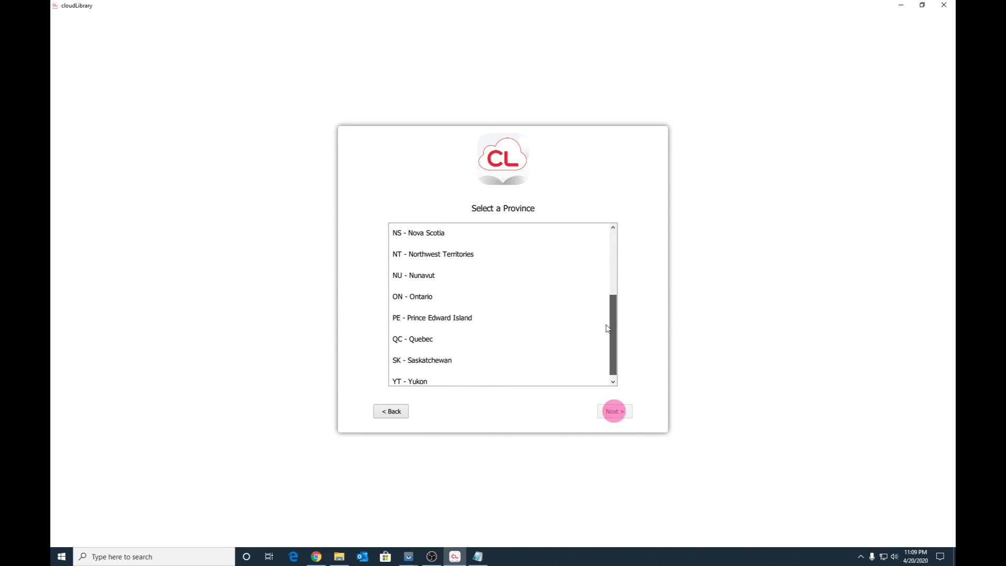
pyautogui.click(416, 298)
pyautogui.click(615, 412)
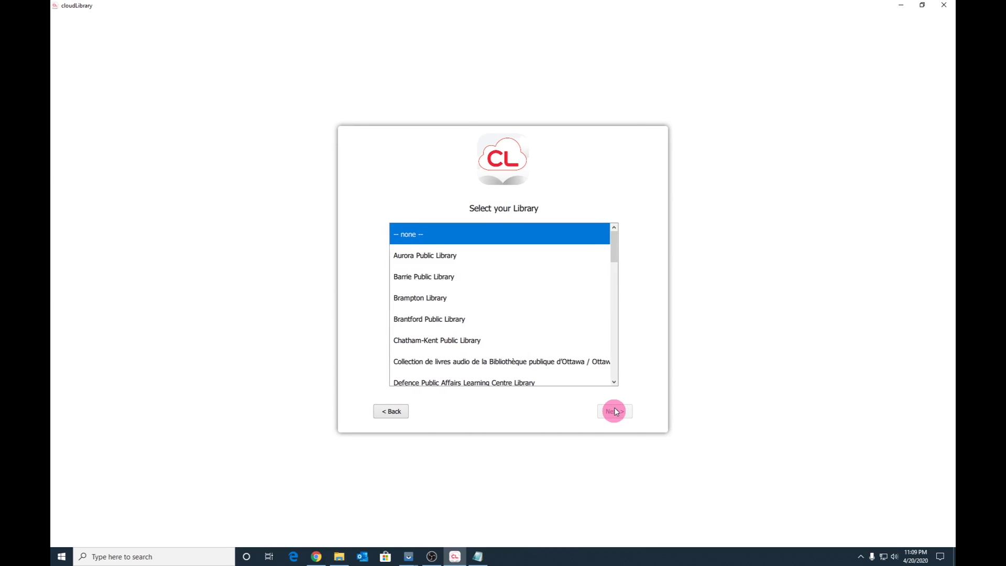
pyautogui.moveTo(614, 247); pyautogui.dragTo(618, 344)
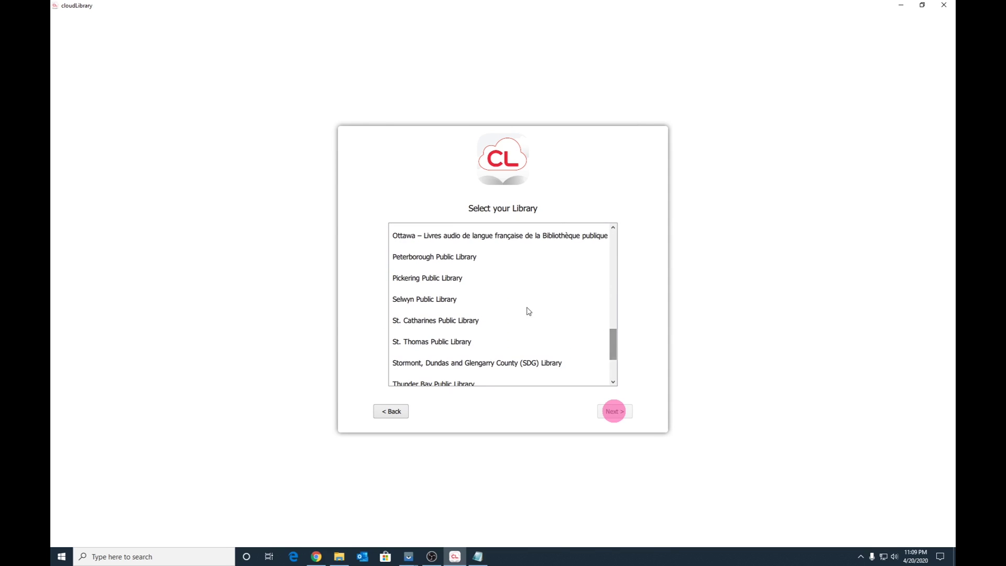
pyautogui.click(445, 278)
pyautogui.click(611, 411)
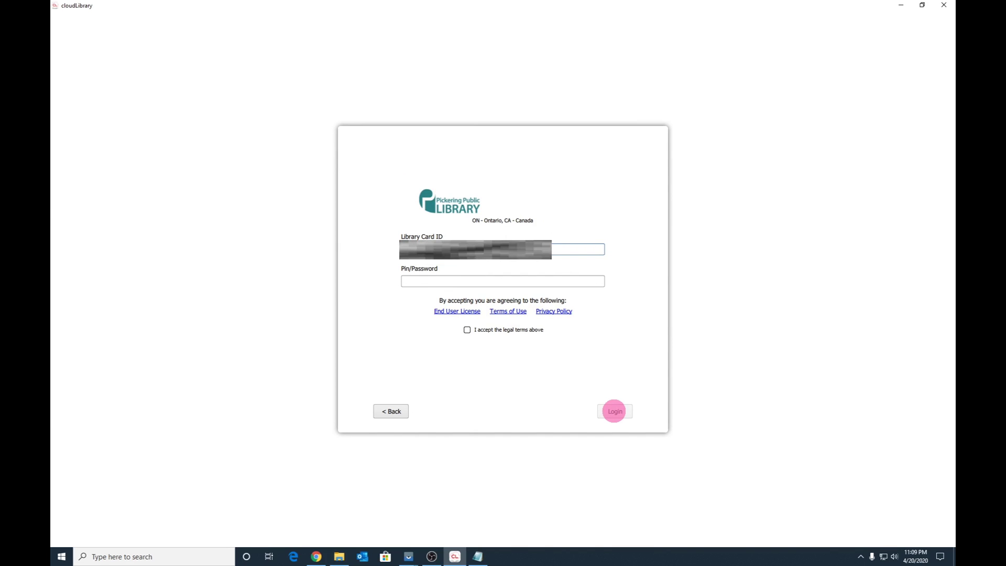
# Step: Log in with the library card ID and PIN, accept the legal terms, and activate with an automatic ID
pyautogui.click(415, 281)
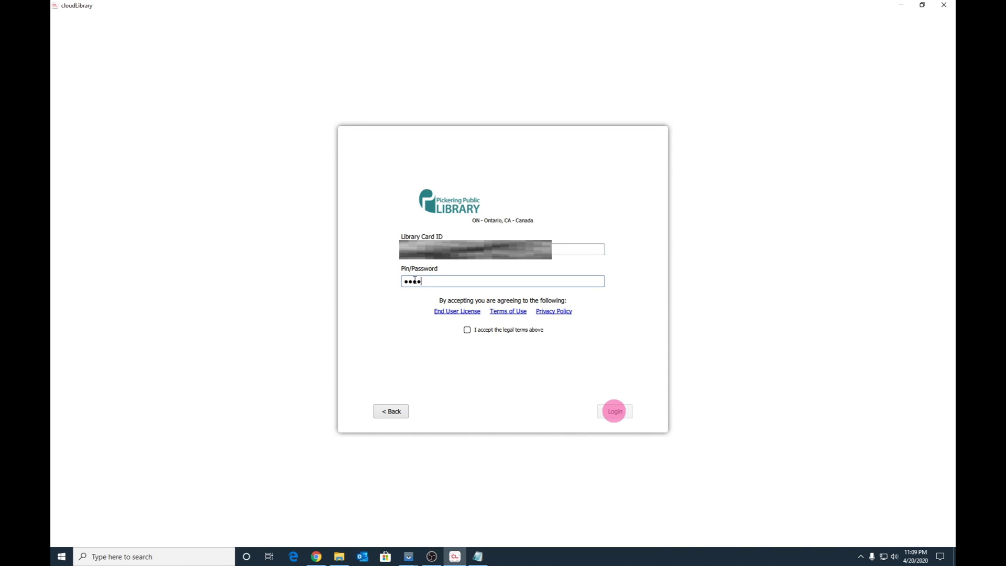
pyautogui.click(467, 330)
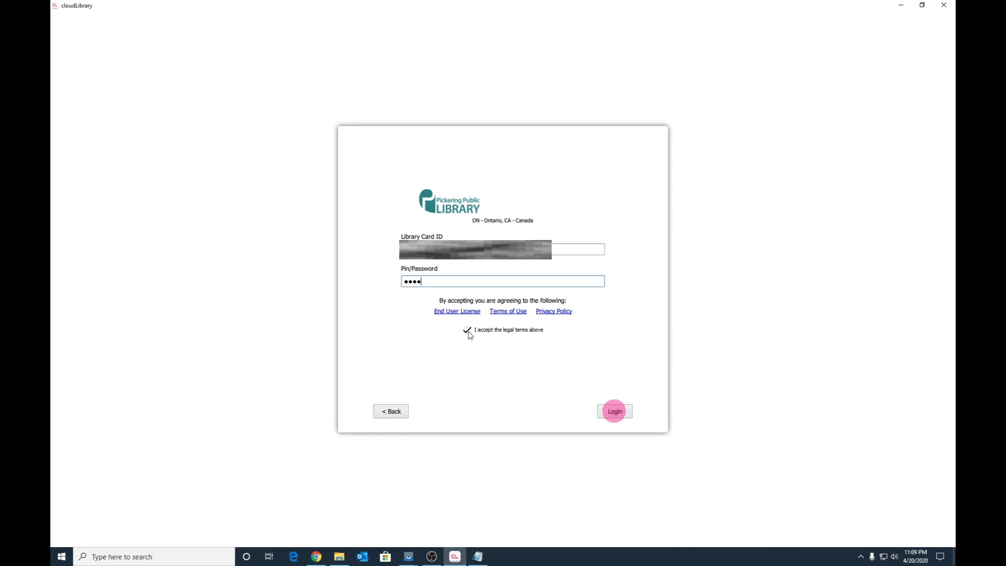
pyautogui.click(615, 413)
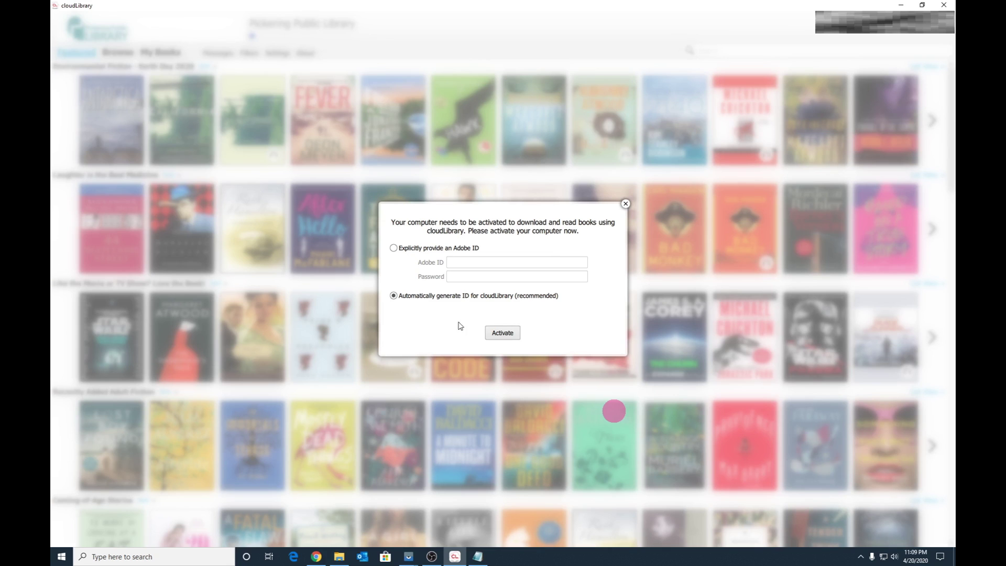
pyautogui.click(507, 334)
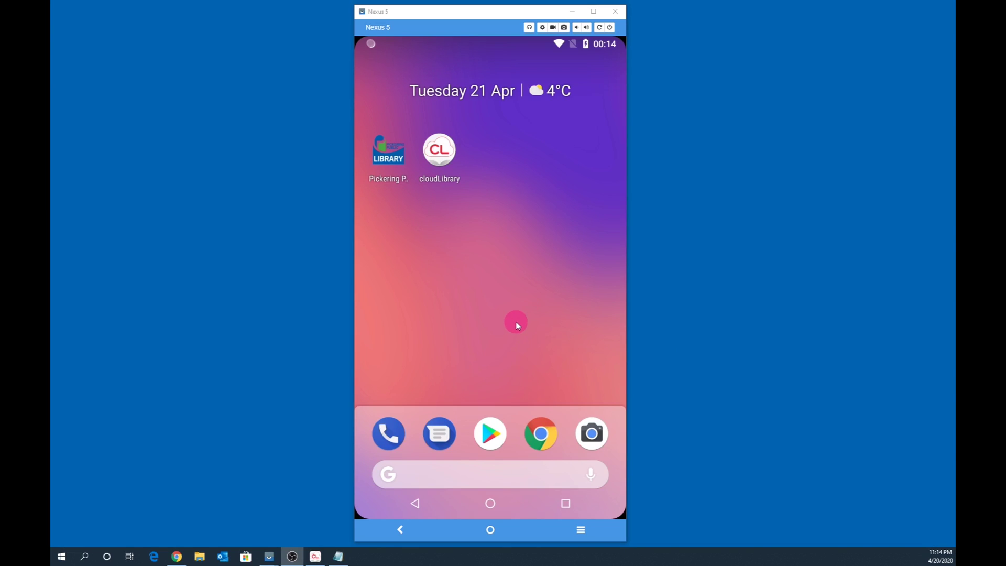
# Step: Search Play Store for 'cloudlibrary', view the cloudLibrary app page, then return home
pyautogui.click(490, 435)
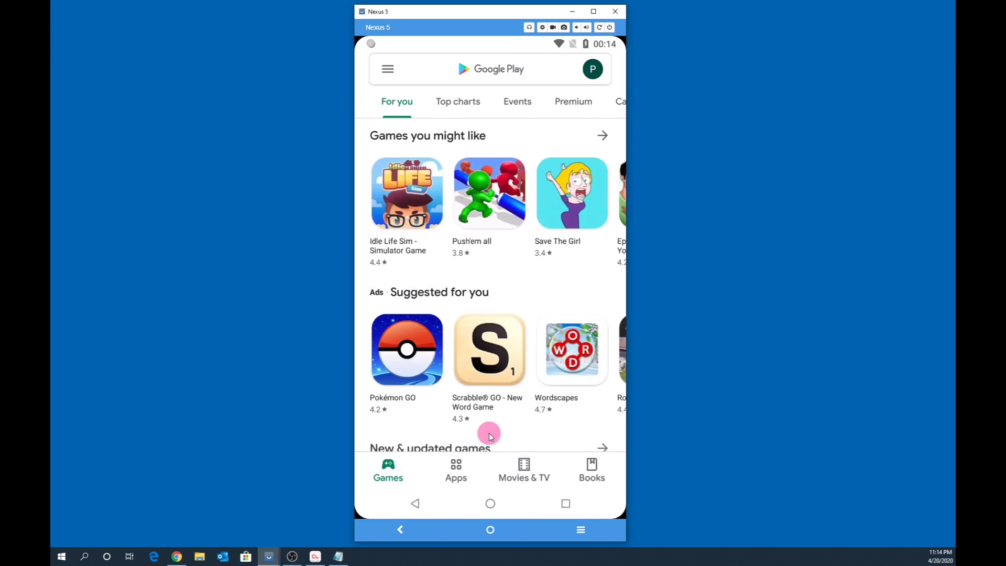
pyautogui.click(449, 71)
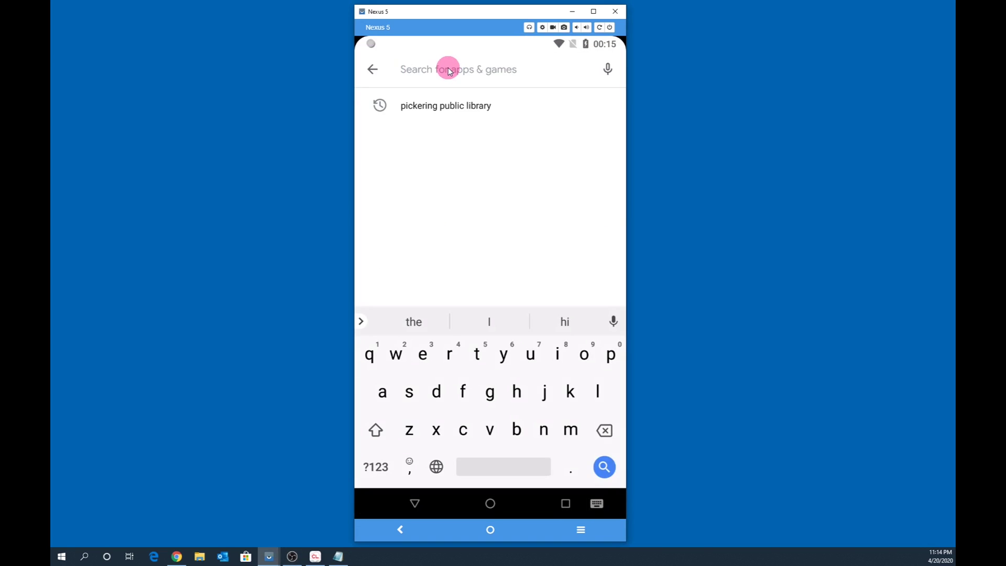
pyautogui.write('cloudli')
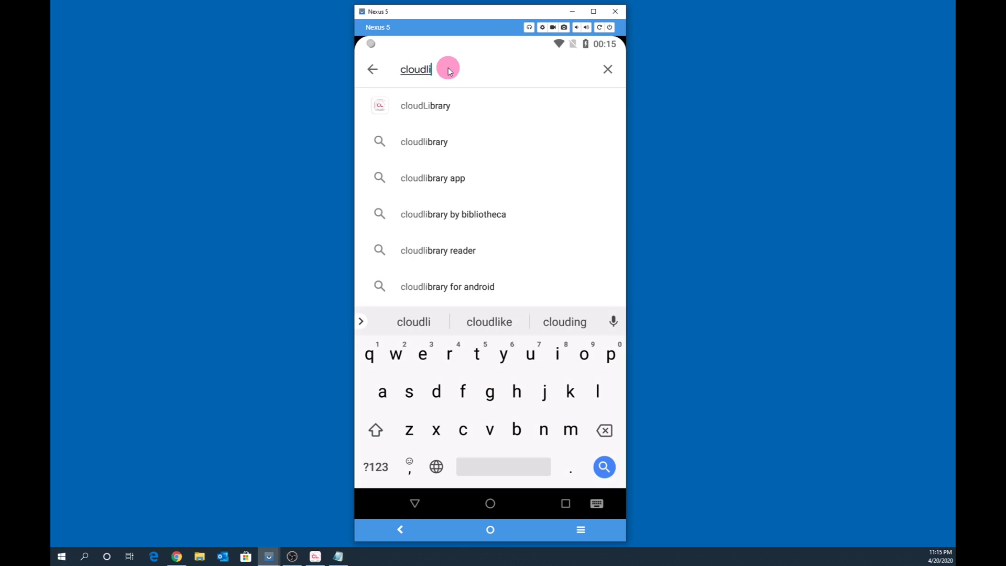
pyautogui.write('brary')
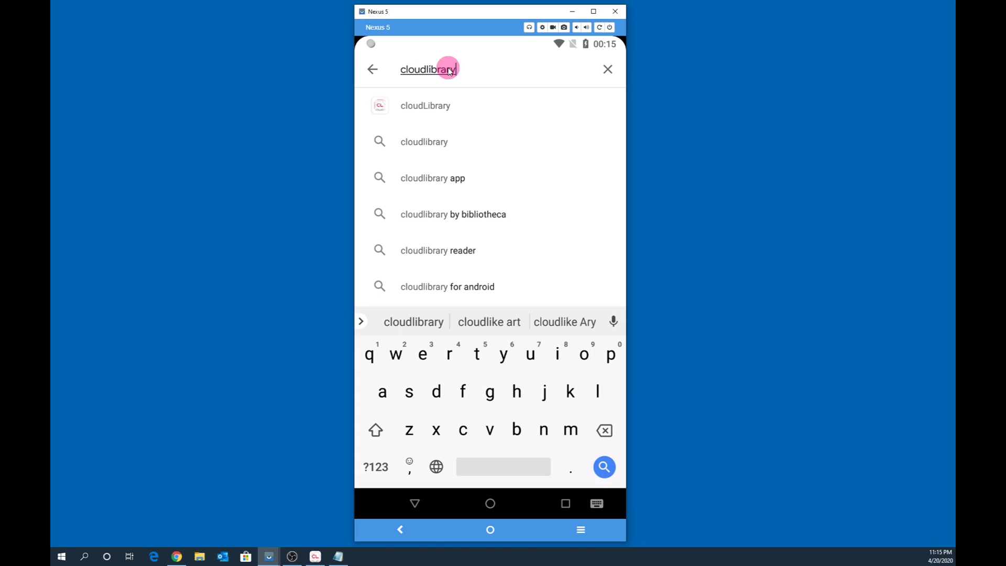
pyautogui.click(439, 108)
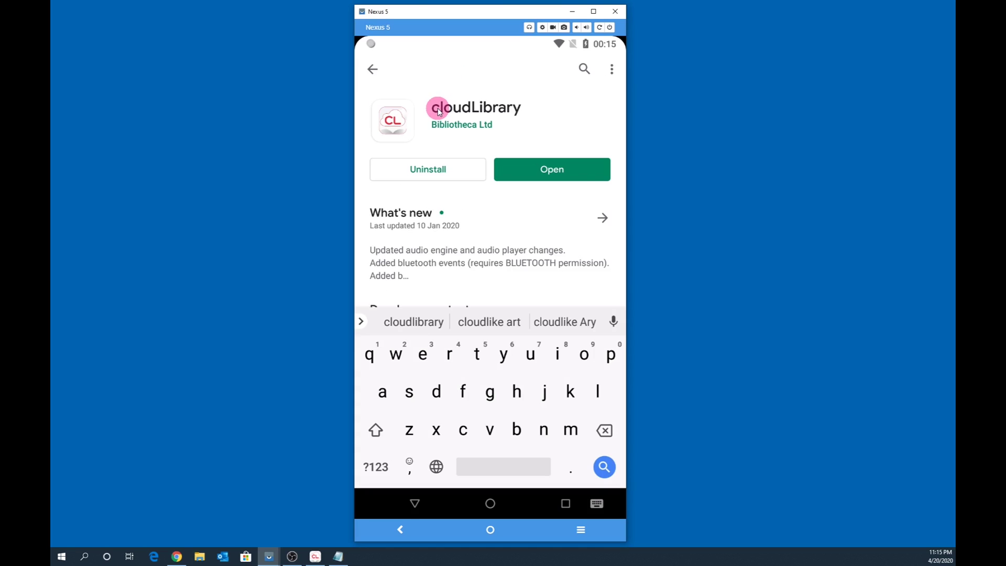
pyautogui.click(438, 108)
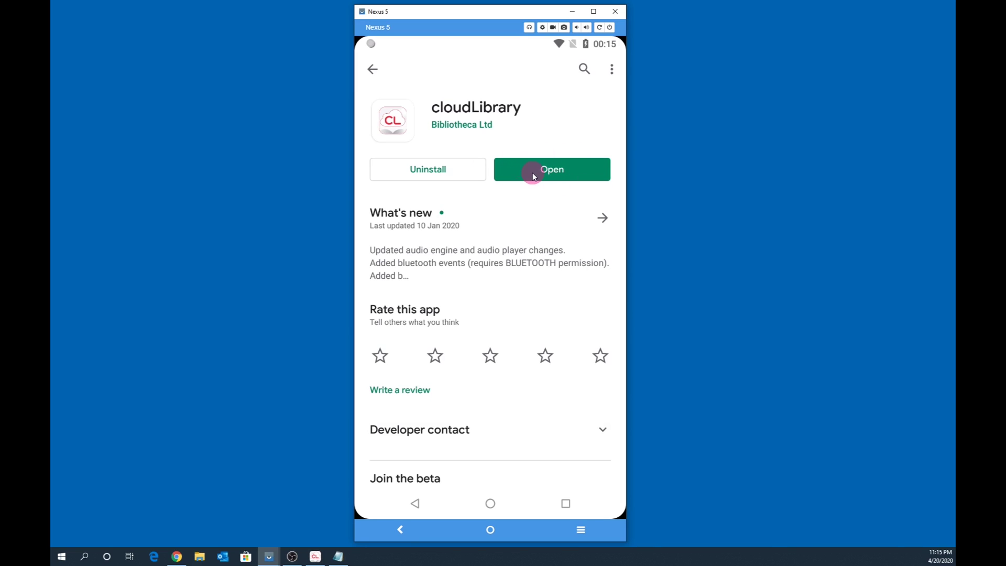
pyautogui.click(369, 69)
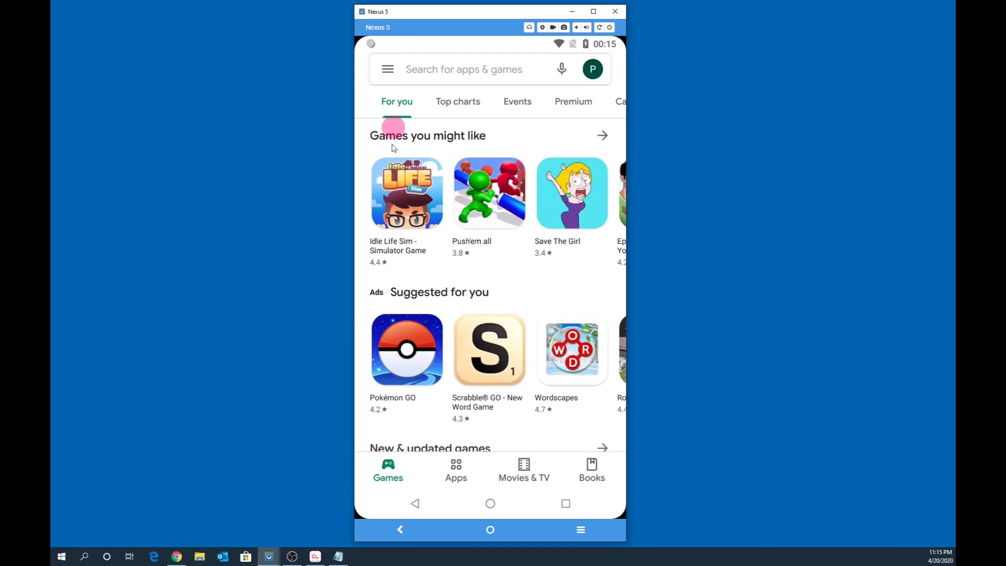
pyautogui.click(415, 504)
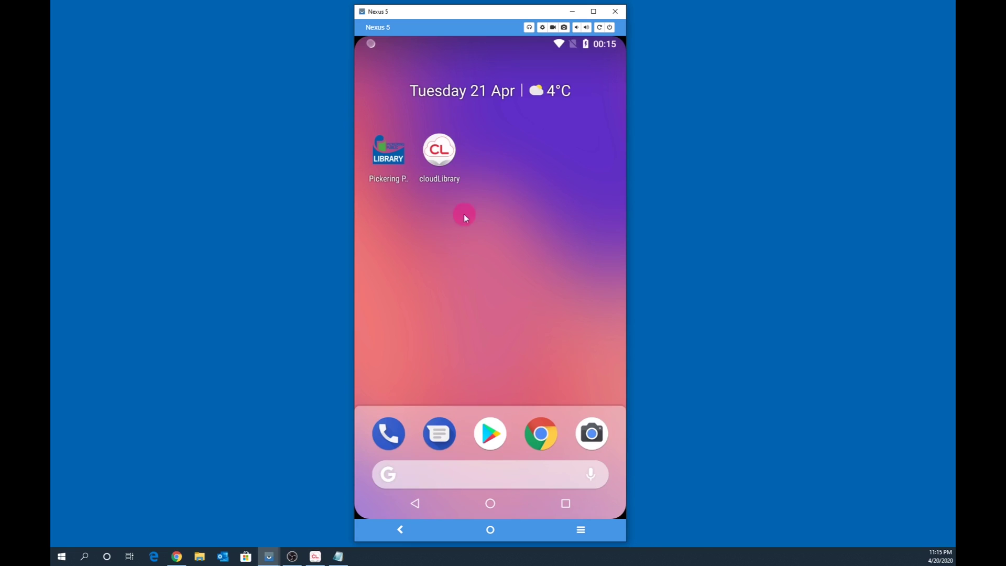
# Step: Launch cloudLibrary on Android and choose Canada as the country
pyautogui.click(438, 149)
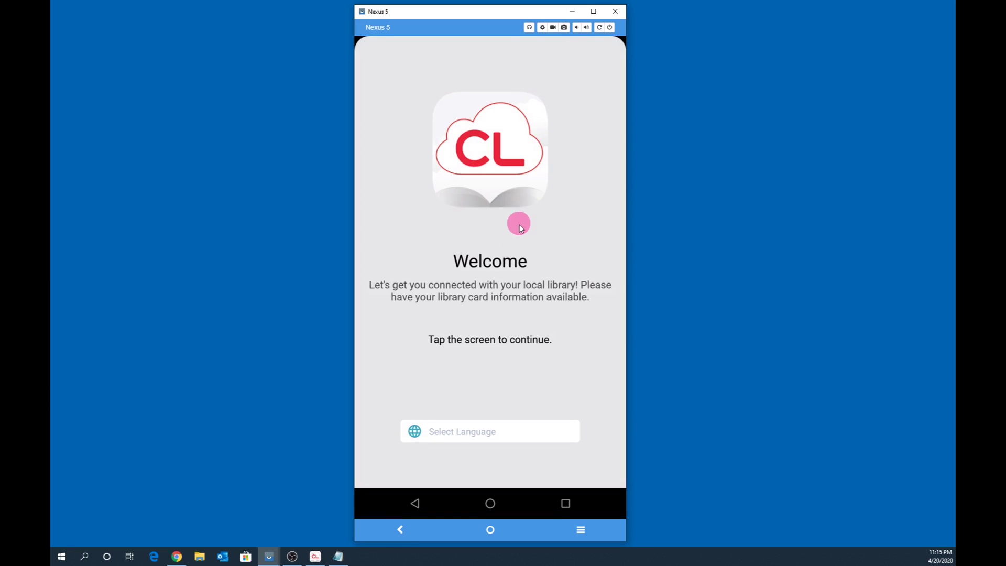
pyautogui.click(482, 317)
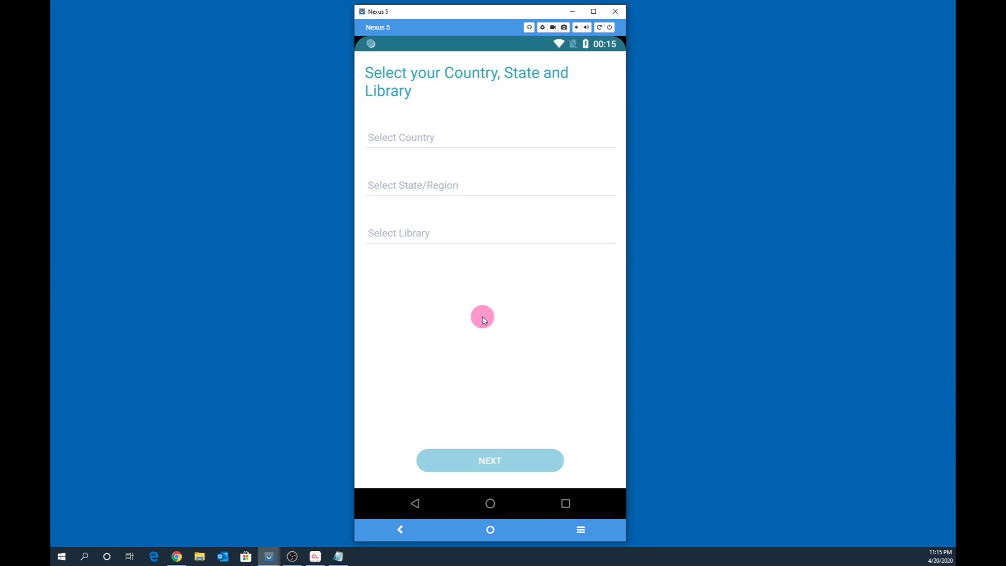
pyautogui.click(433, 135)
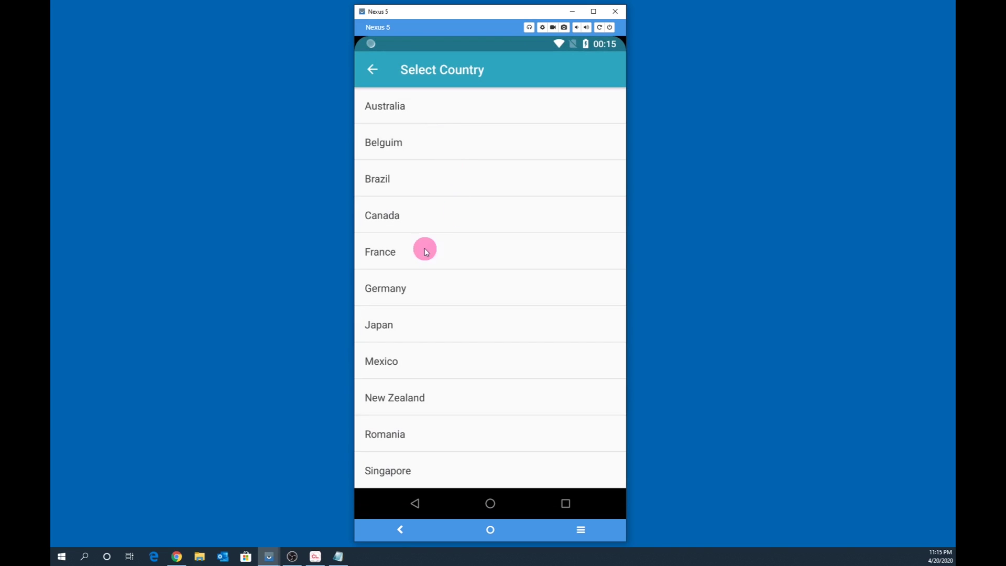
pyautogui.click(408, 221)
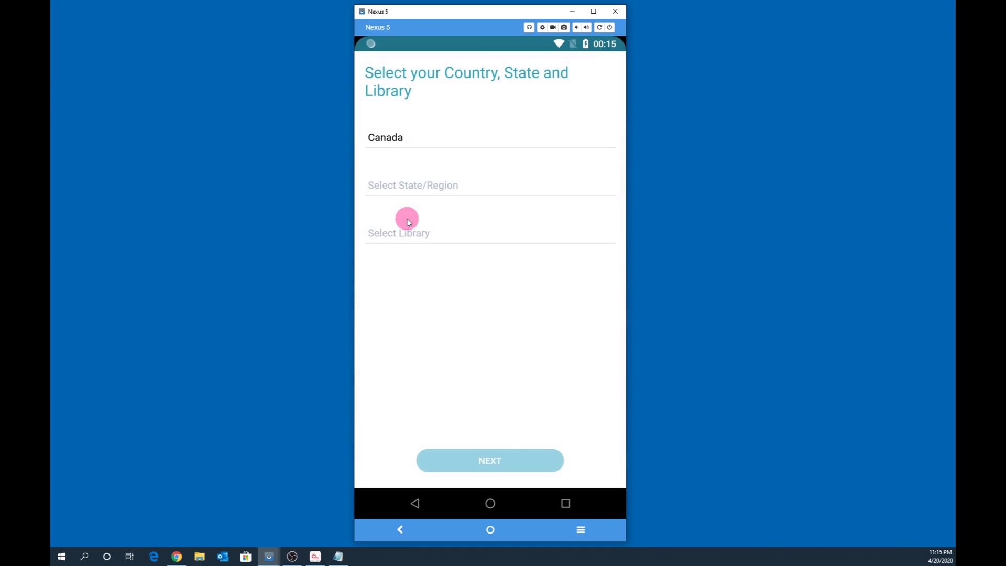
# Step: Pick Ontario and Pickering Public Library from the dropdown lists, then continue
pyautogui.click(449, 187)
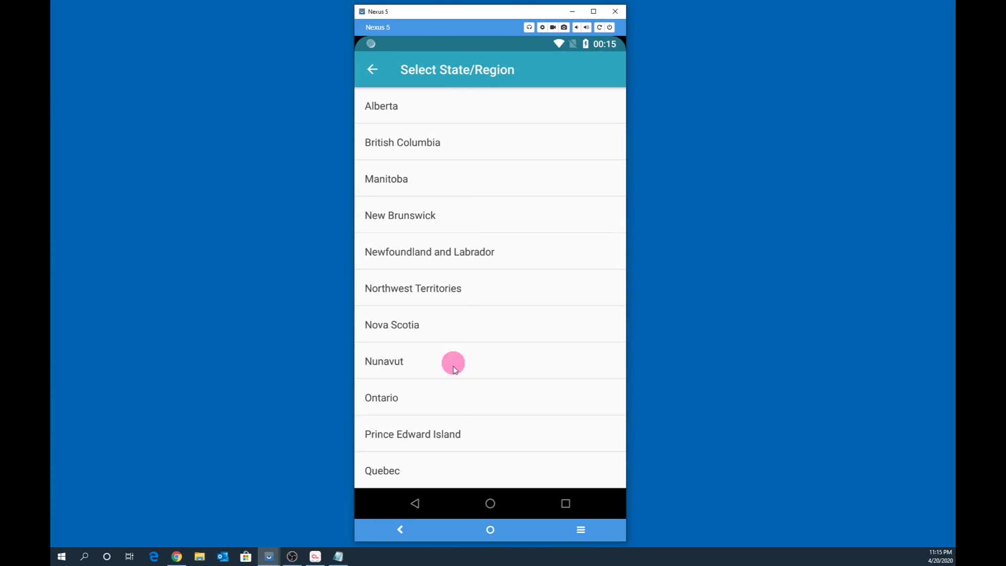
pyautogui.moveTo(451, 412); pyautogui.dragTo(457, 306)
pyautogui.click(404, 324)
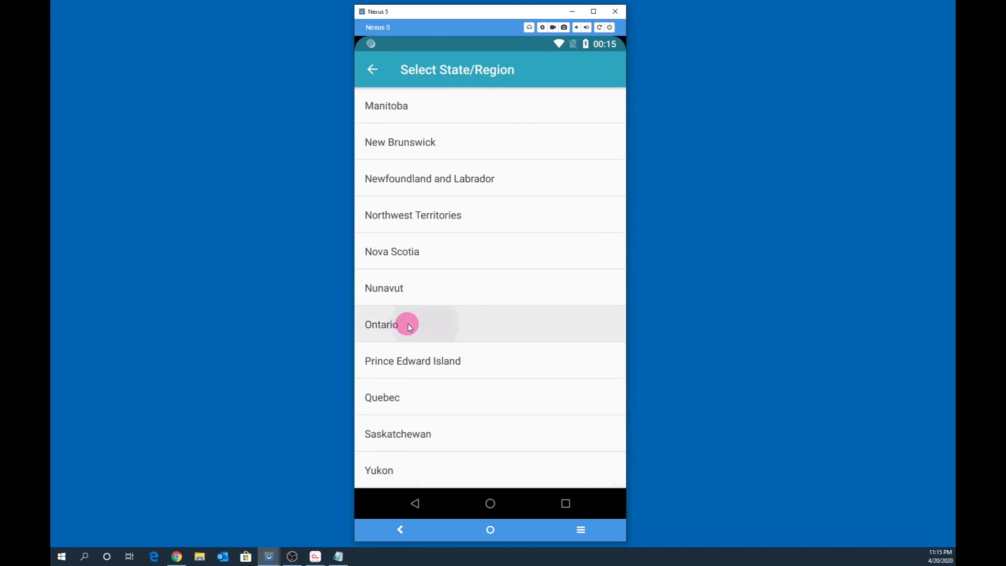
pyautogui.click(453, 254)
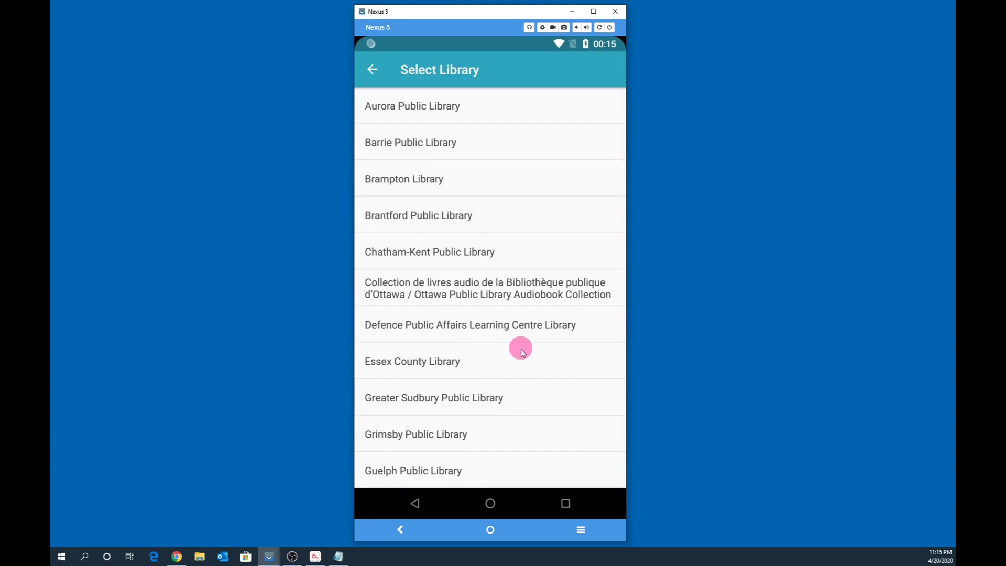
pyautogui.moveTo(503, 355); pyautogui.dragTo(511, 193)
pyautogui.moveTo(514, 454); pyautogui.dragTo(532, 253)
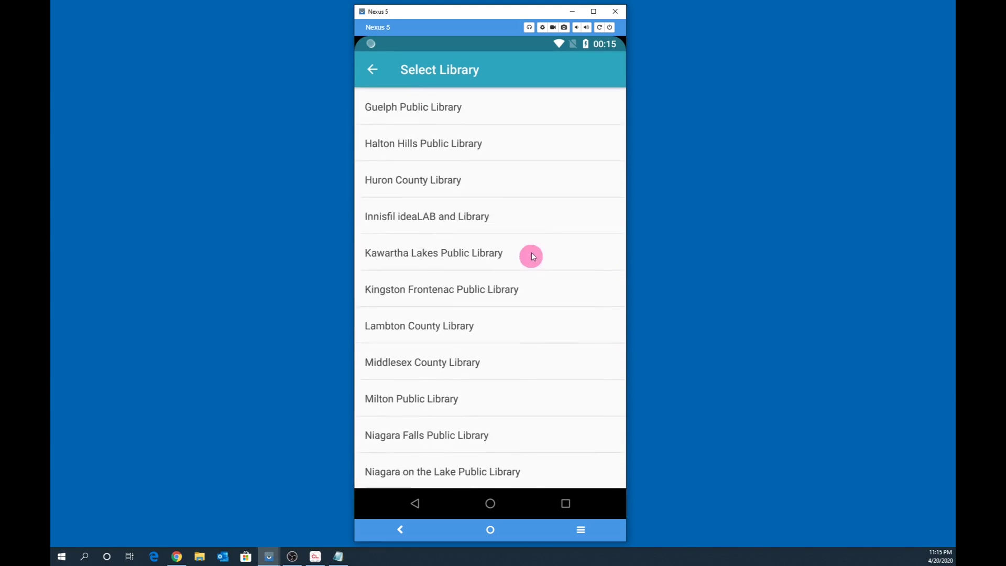
pyautogui.moveTo(490, 382); pyautogui.dragTo(508, 204)
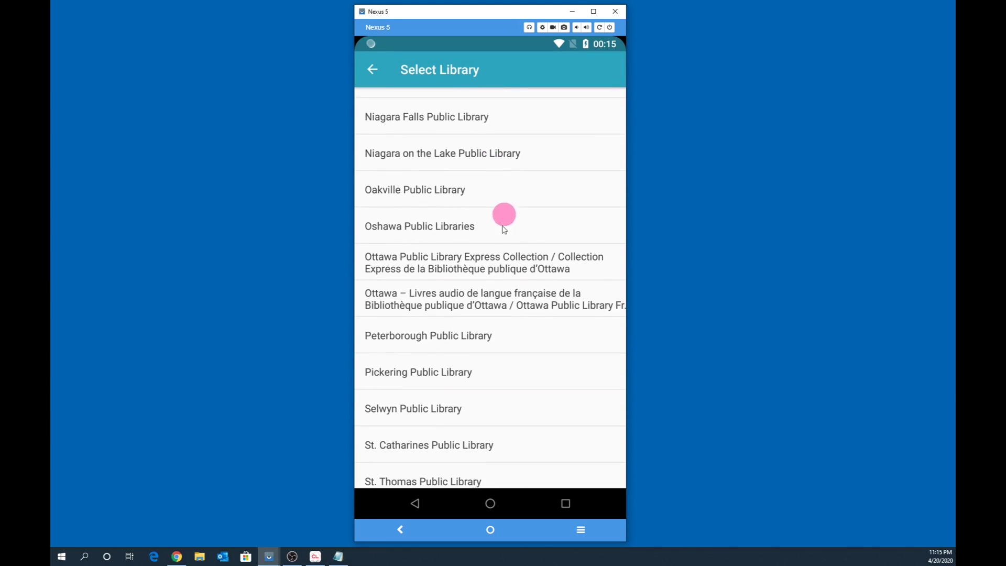
pyautogui.click(451, 373)
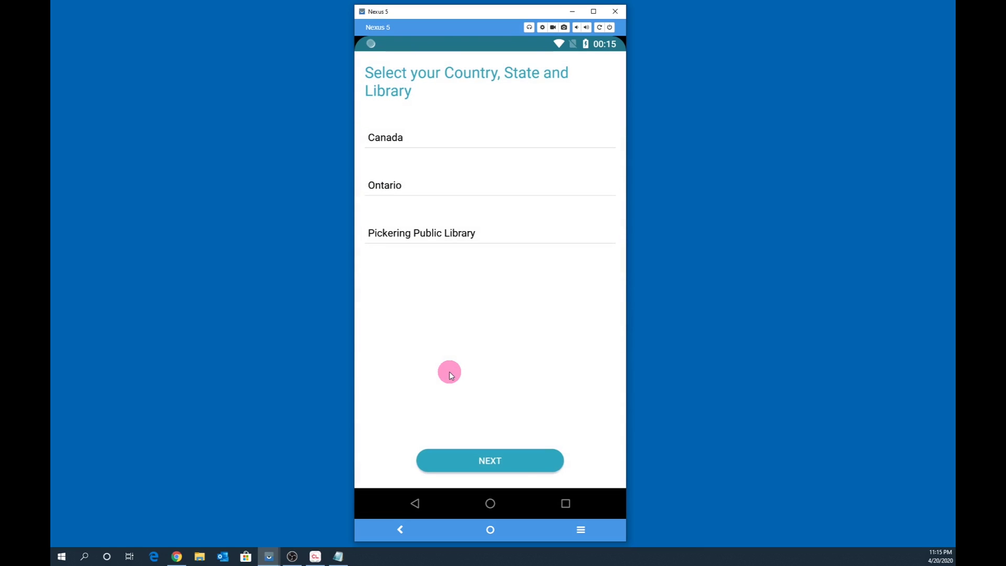
pyautogui.click(495, 461)
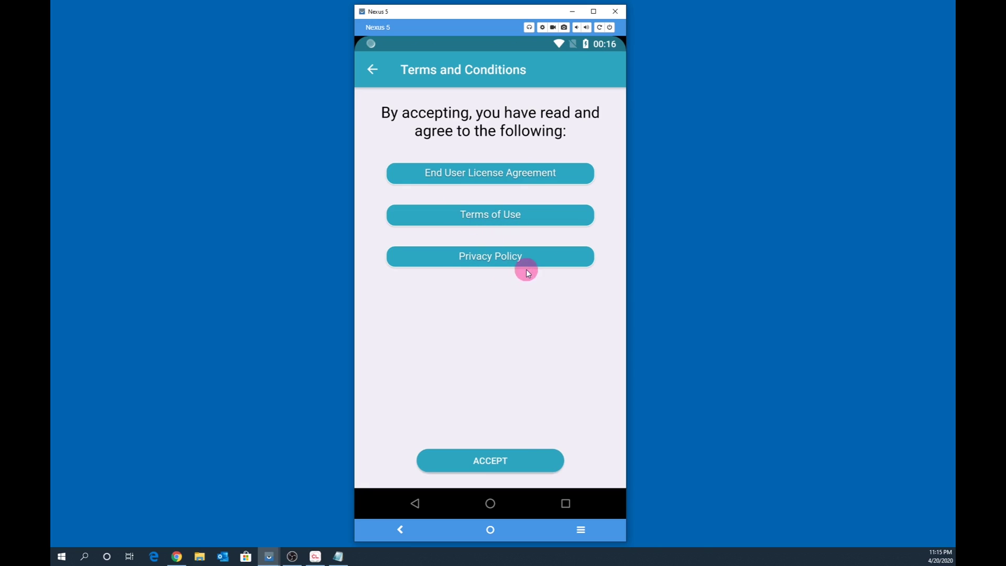
# Step: Accept the terms, enter the library card number and PIN, and log in
pyautogui.click(489, 461)
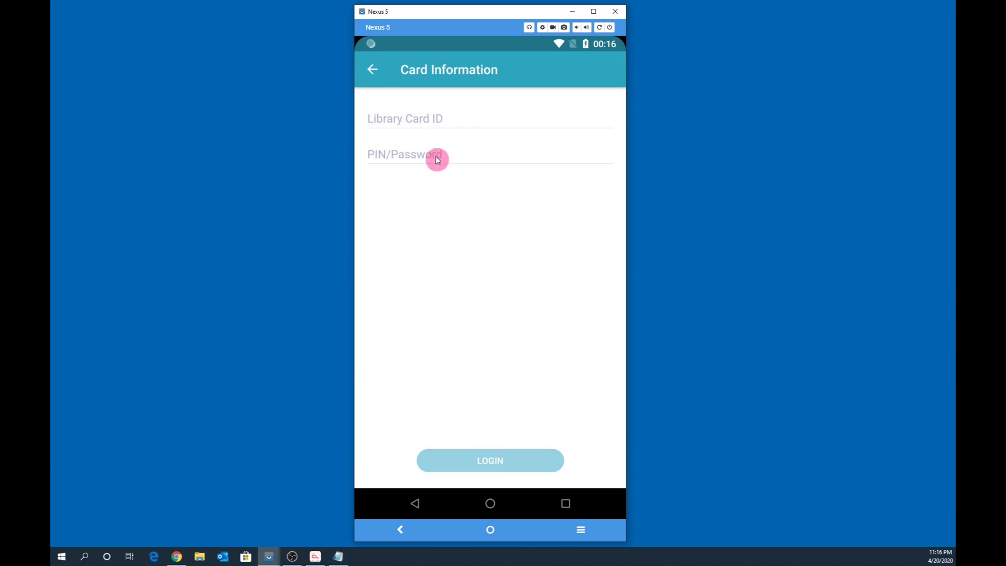
pyautogui.click(424, 121)
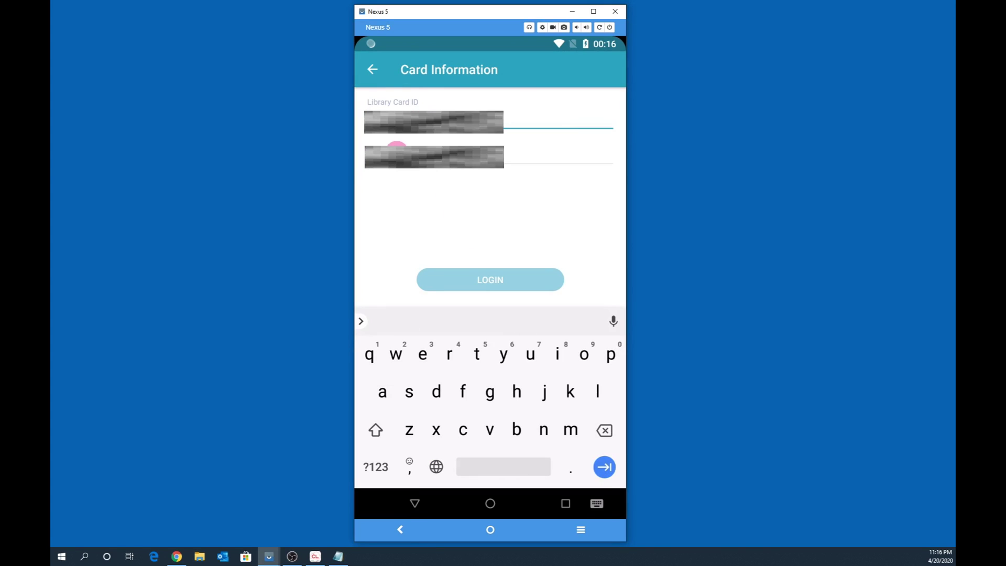
pyautogui.click(396, 149)
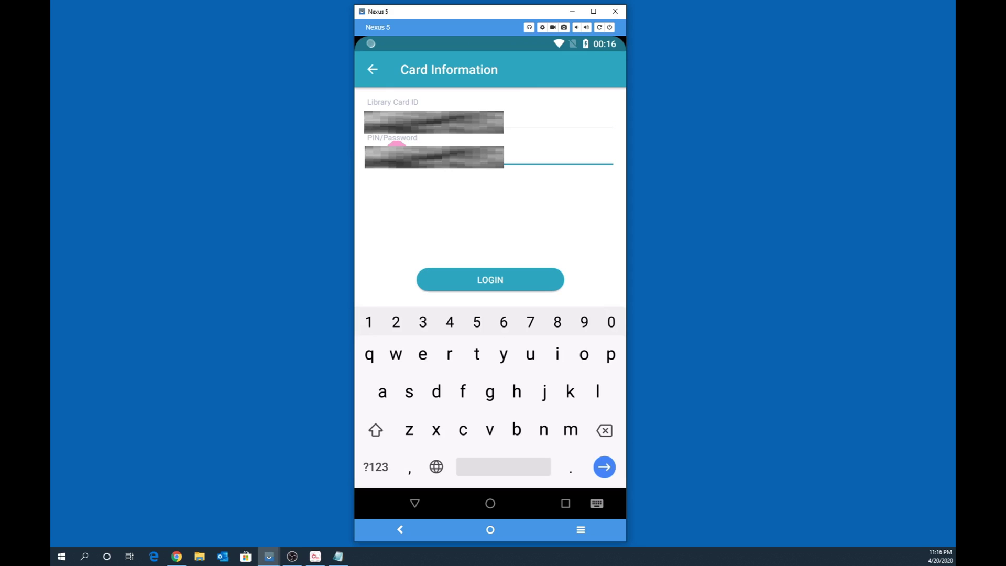
pyautogui.click(495, 279)
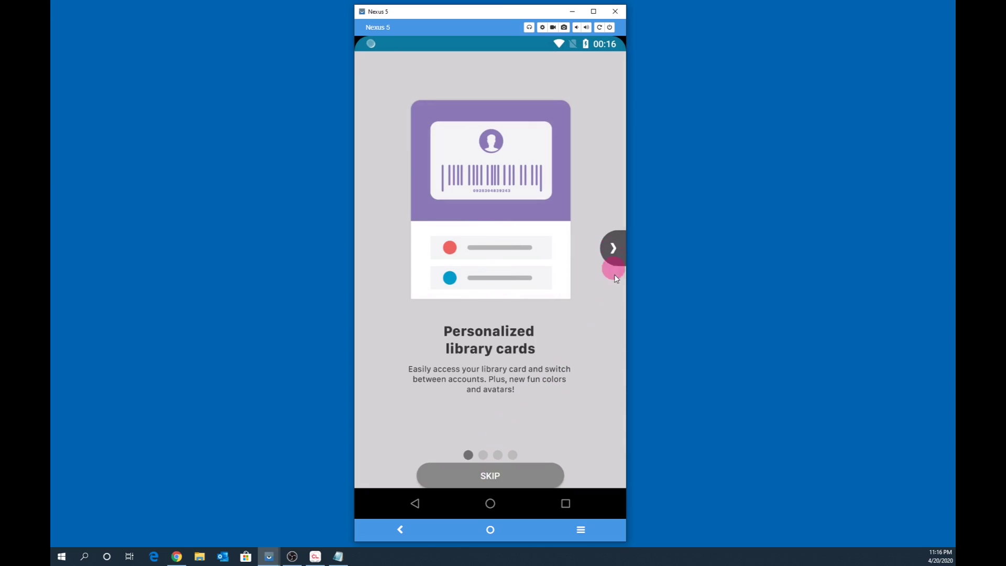
# Step: Skip past the onboarding tour, check the empty My Books list, and open Search
pyautogui.click(612, 248)
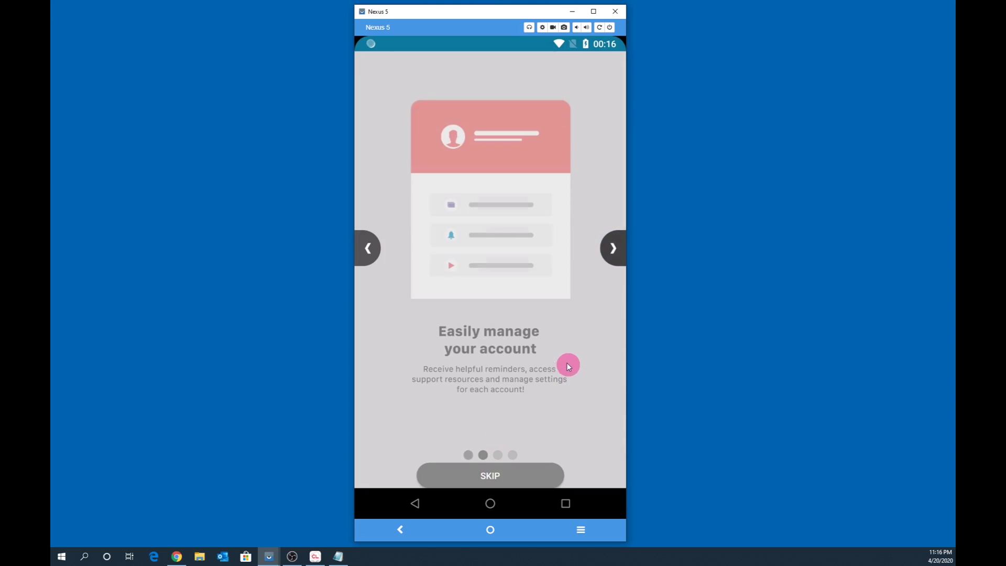
pyautogui.click(614, 247)
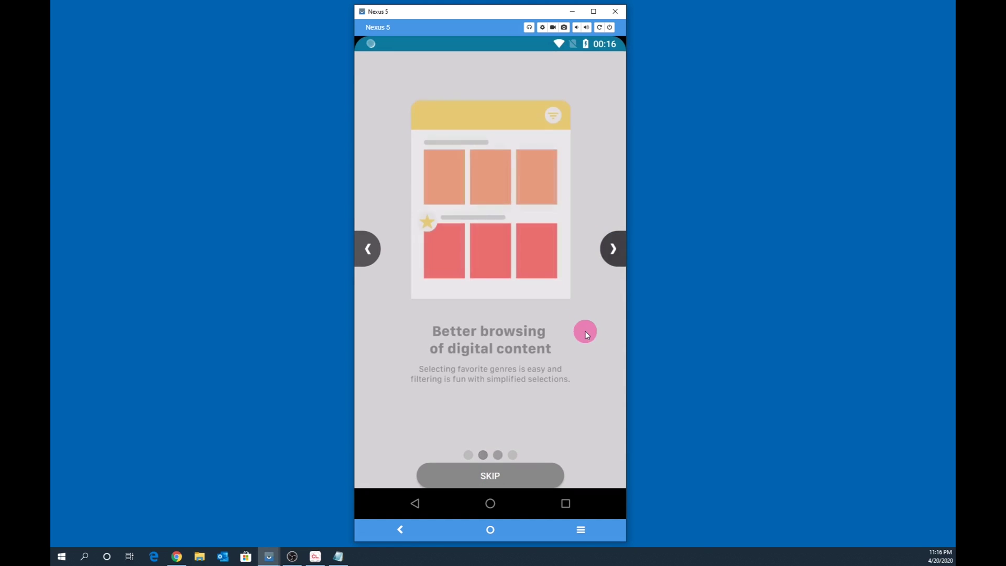
pyautogui.click(614, 248)
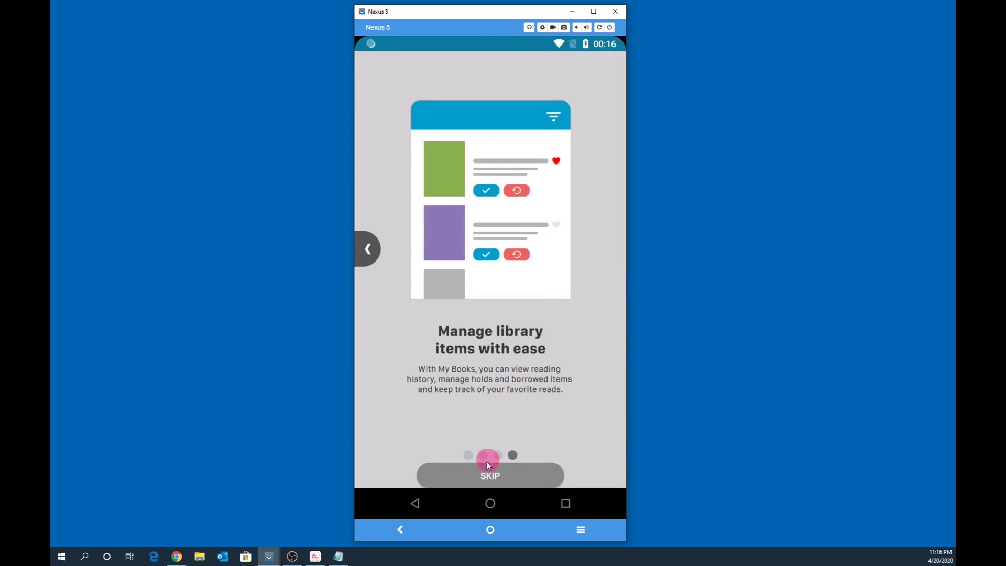
pyautogui.click(493, 477)
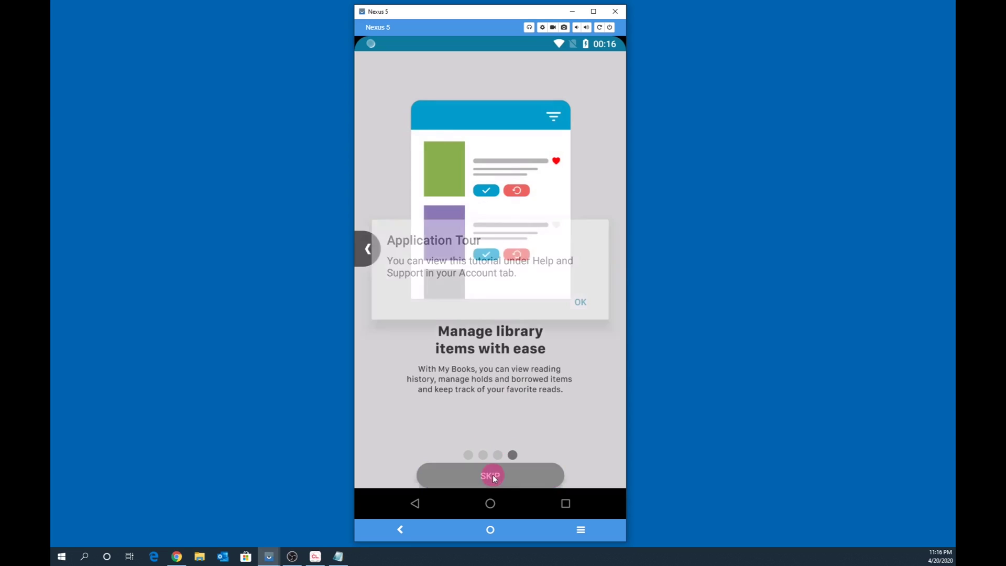
pyautogui.click(424, 250)
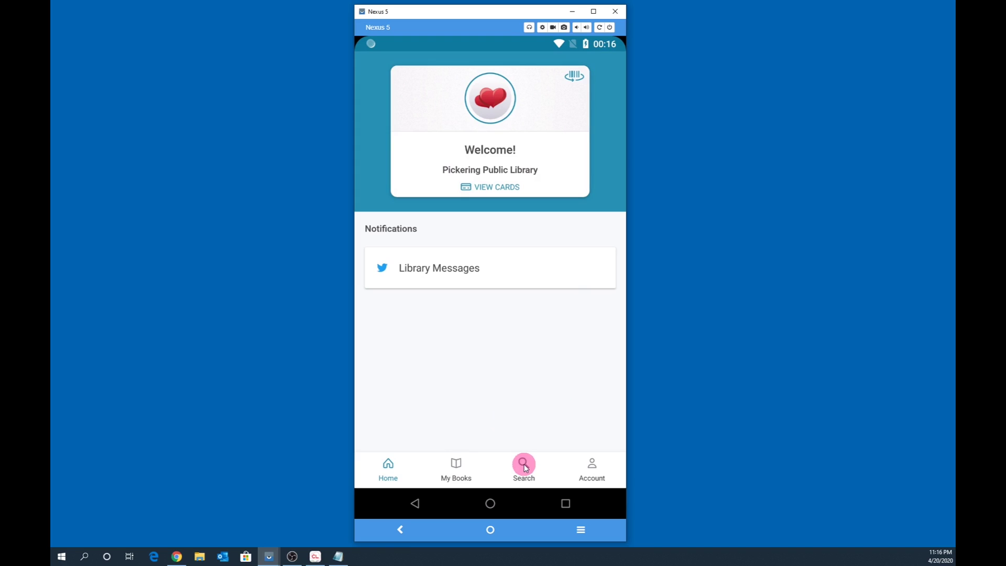
pyautogui.click(457, 468)
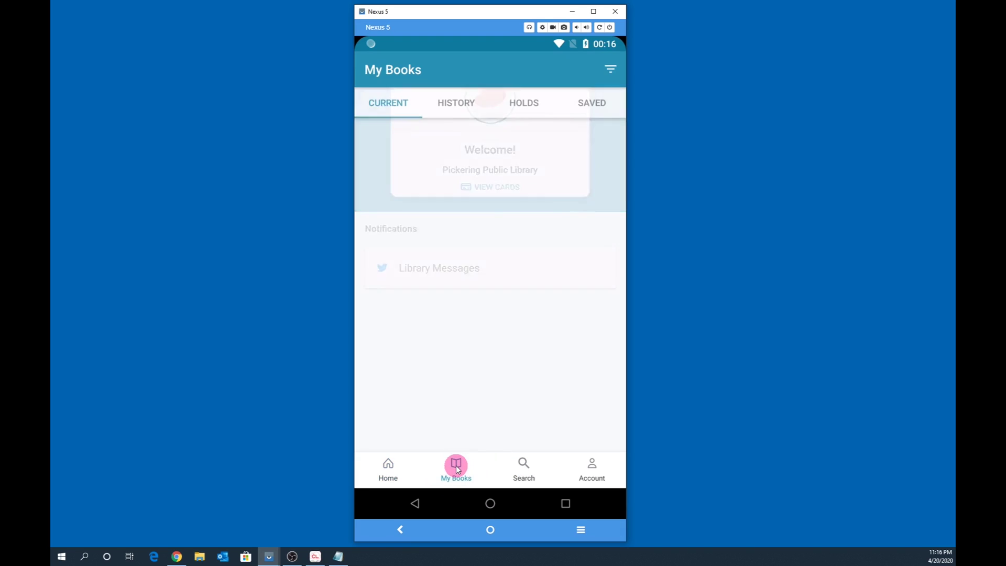
pyautogui.click(524, 465)
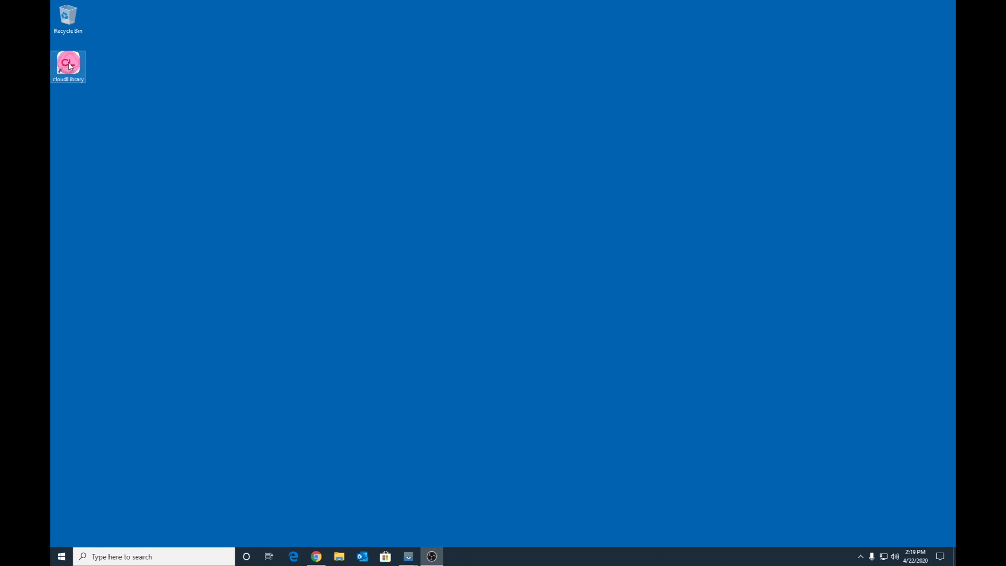
# Step: Confirm the cloudLibrary folder in the Start menu app list, then launch cloudLibrary from its desktop shortcut
pyautogui.click(73, 261)
pyautogui.click(61, 557)
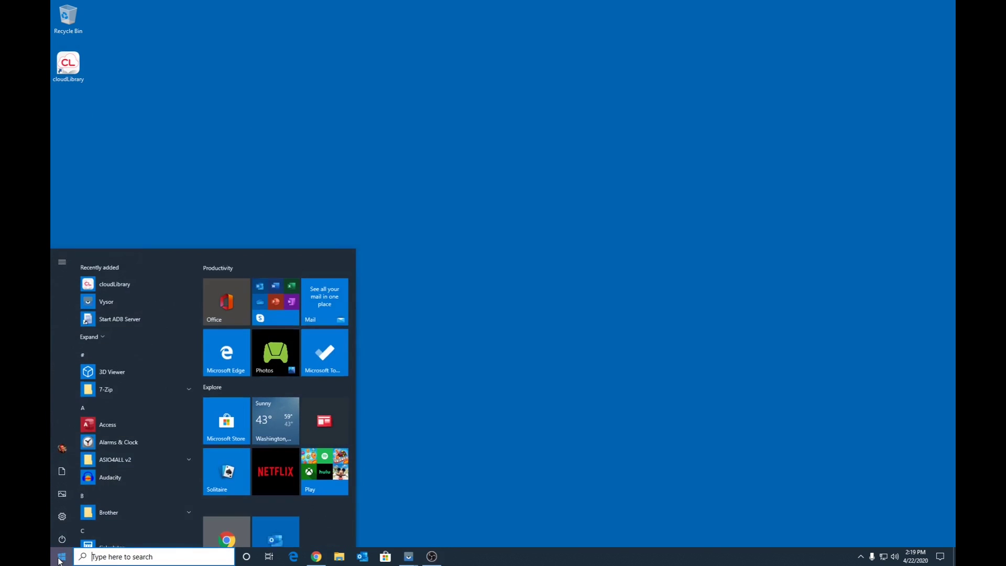
pyautogui.scroll(-3, 131, 445)
pyautogui.scroll(-1, 131, 445)
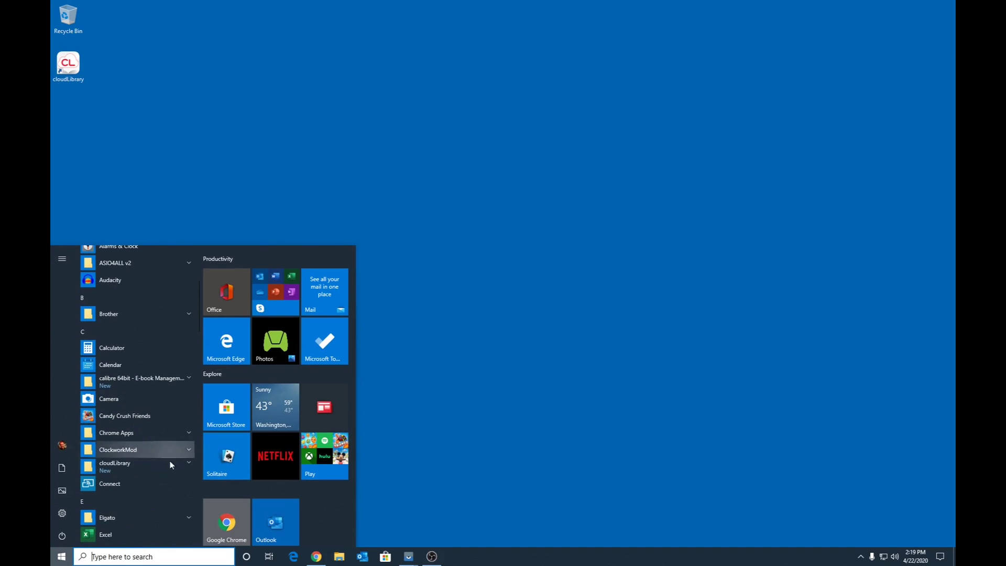
pyautogui.click(145, 465)
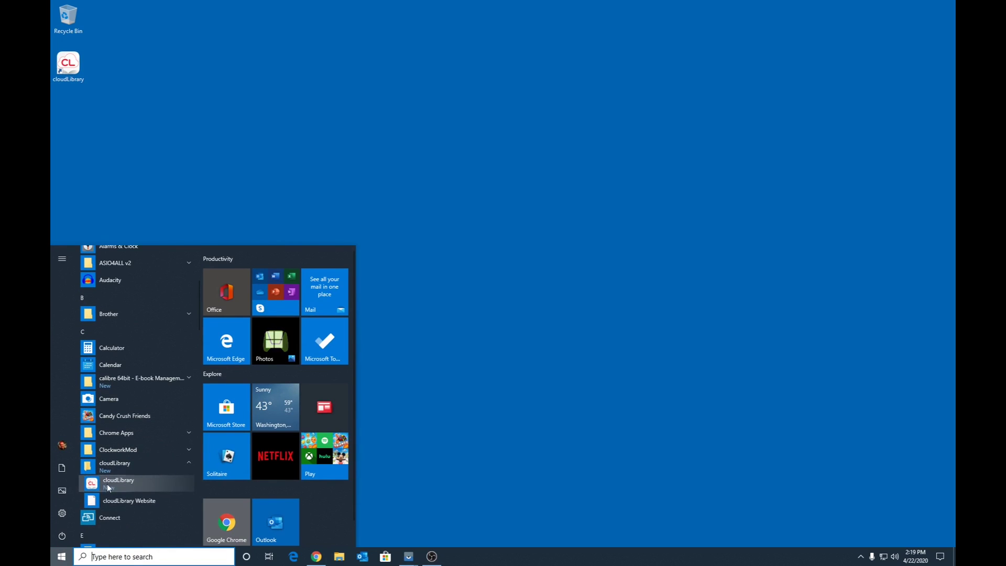
pyautogui.click(269, 163)
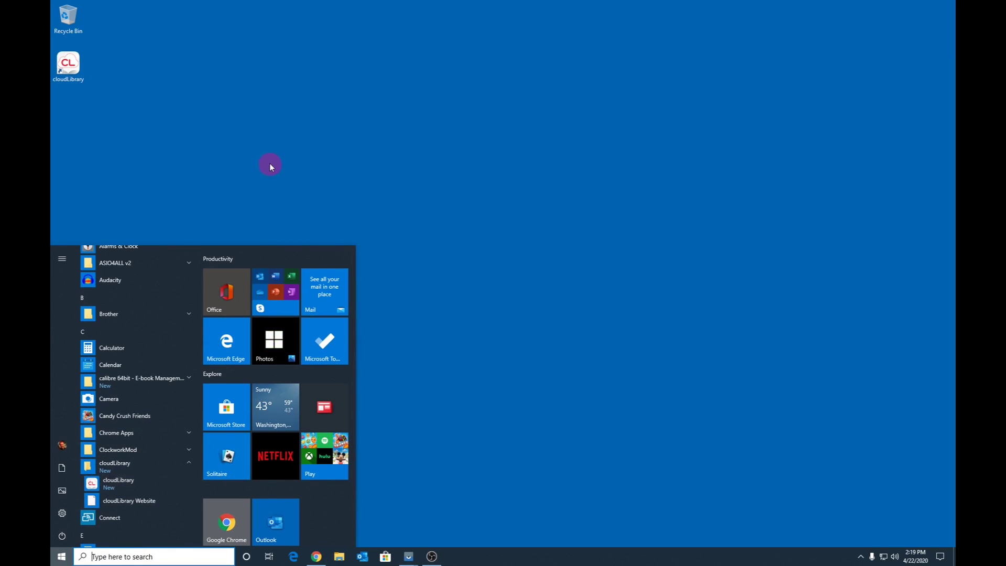
pyautogui.click(68, 63)
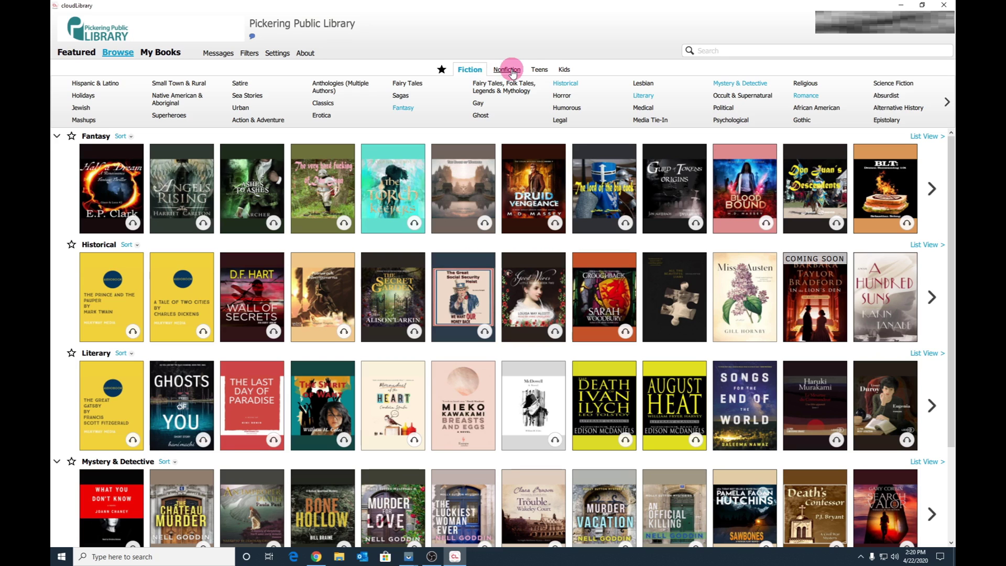
# Step: Switch to Nonfiction and back to Fiction, toggle the Fantasy row, add Holidays, and view My Books
pyautogui.click(512, 70)
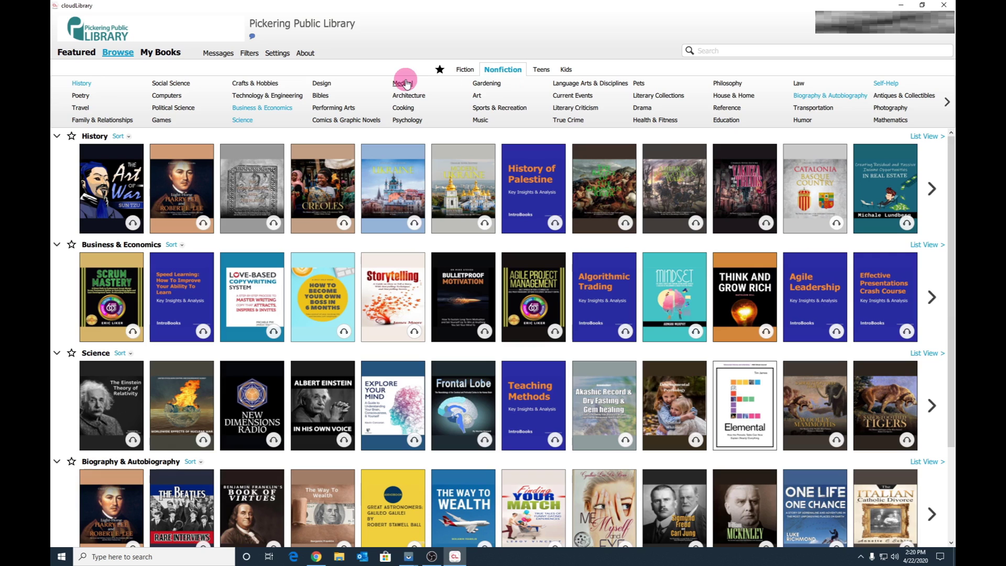
pyautogui.click(464, 69)
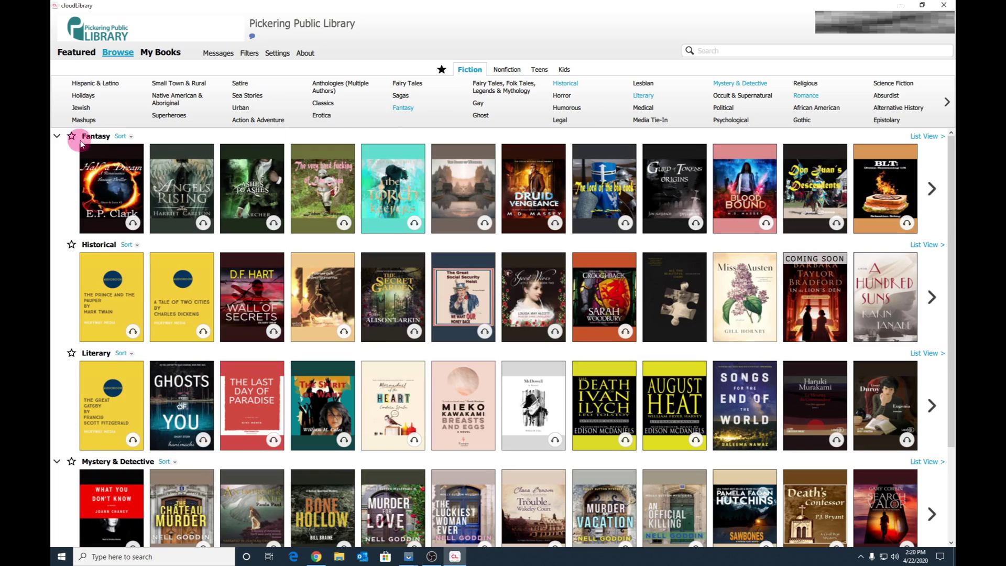
pyautogui.click(401, 108)
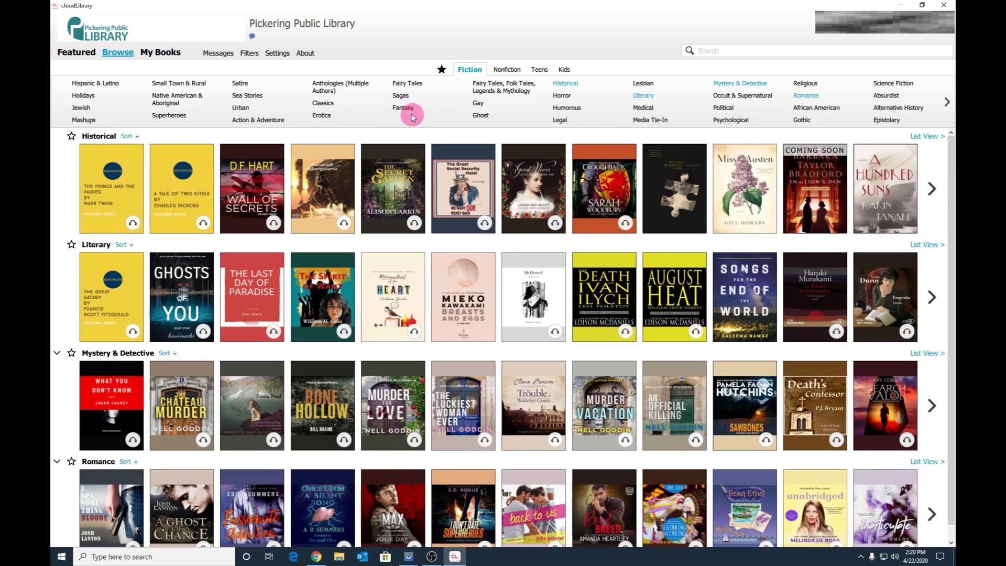
pyautogui.click(403, 108)
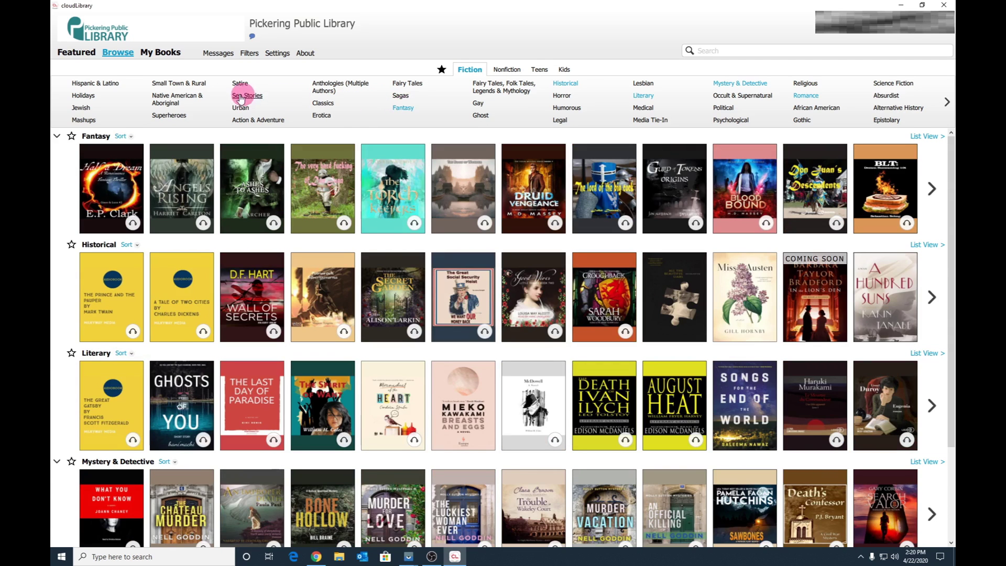
pyautogui.click(83, 96)
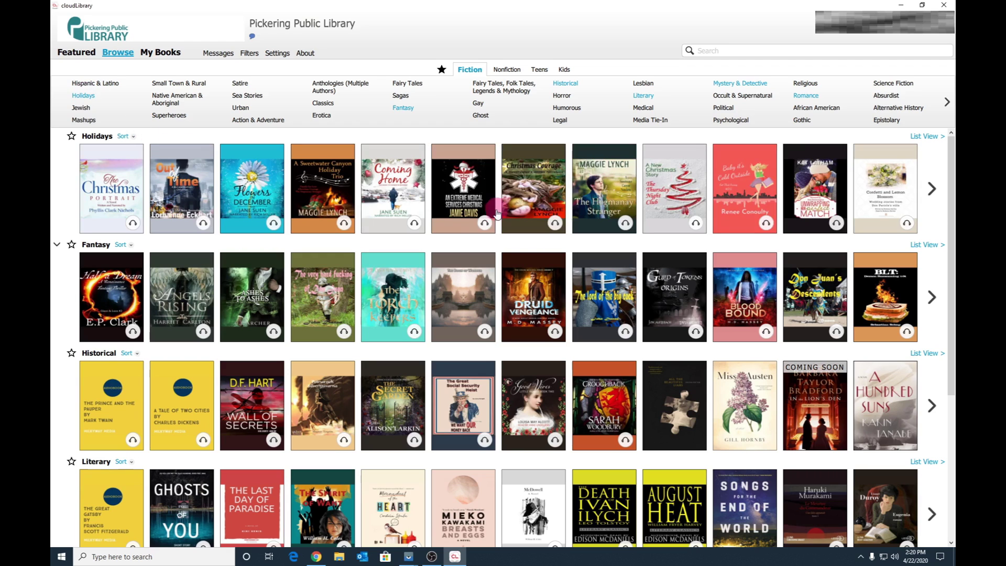
pyautogui.click(158, 53)
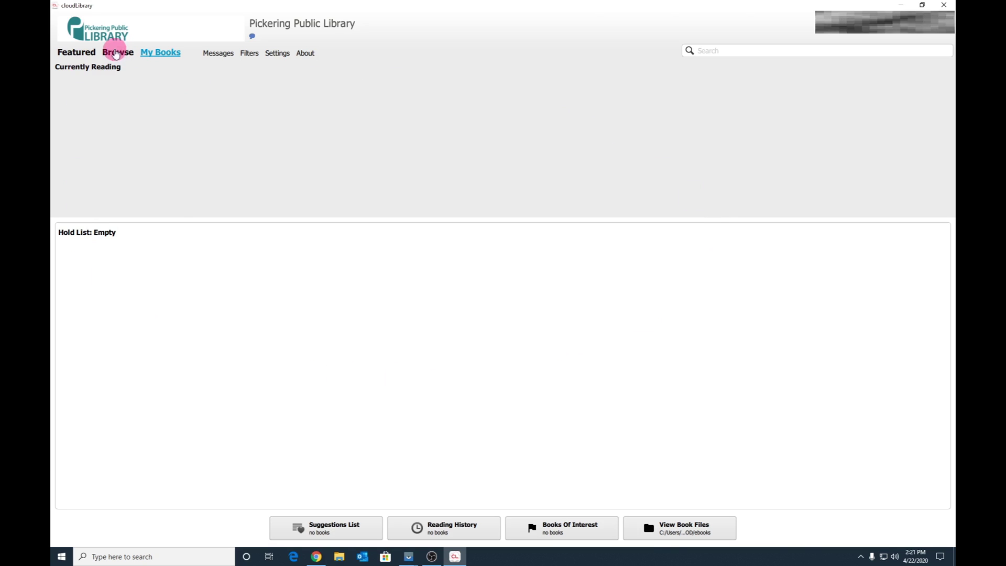
# Step: Return to Browse, begin a search for 'the girl with the dragon tattoo', and open The Handmaid's Tale
pyautogui.click(117, 52)
pyautogui.click(720, 50)
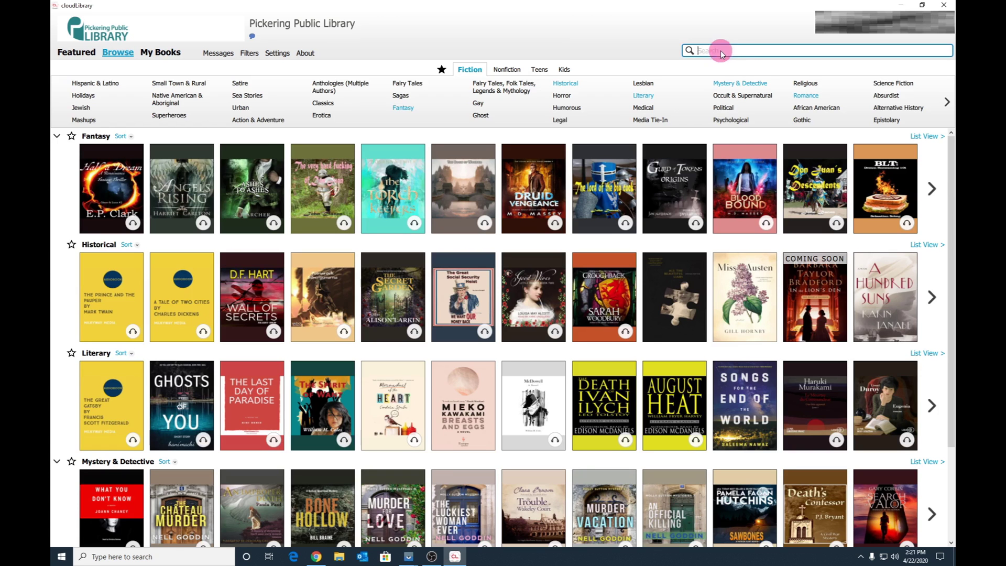
pyautogui.write('the girl with the dragon tattoo')
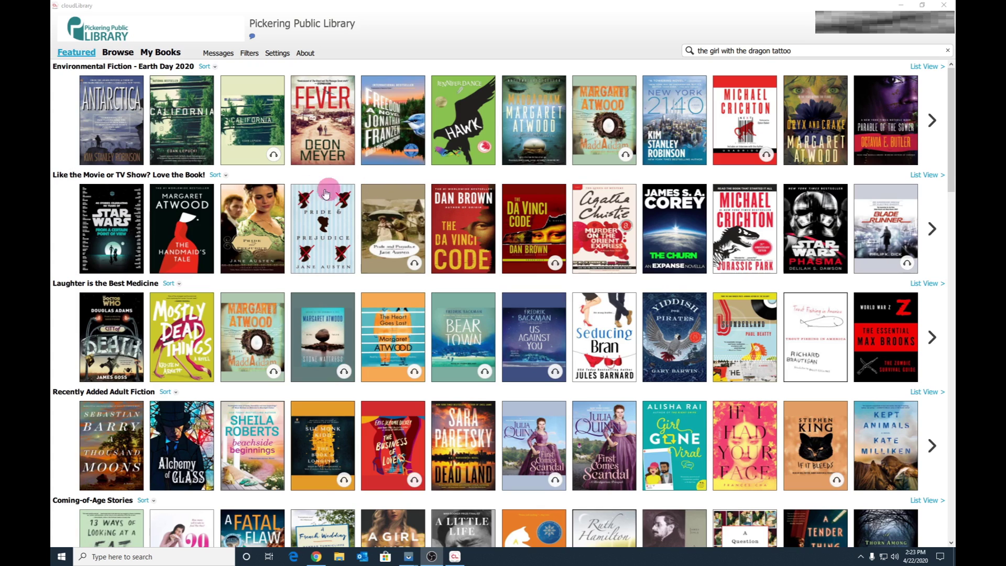
pyautogui.click(178, 232)
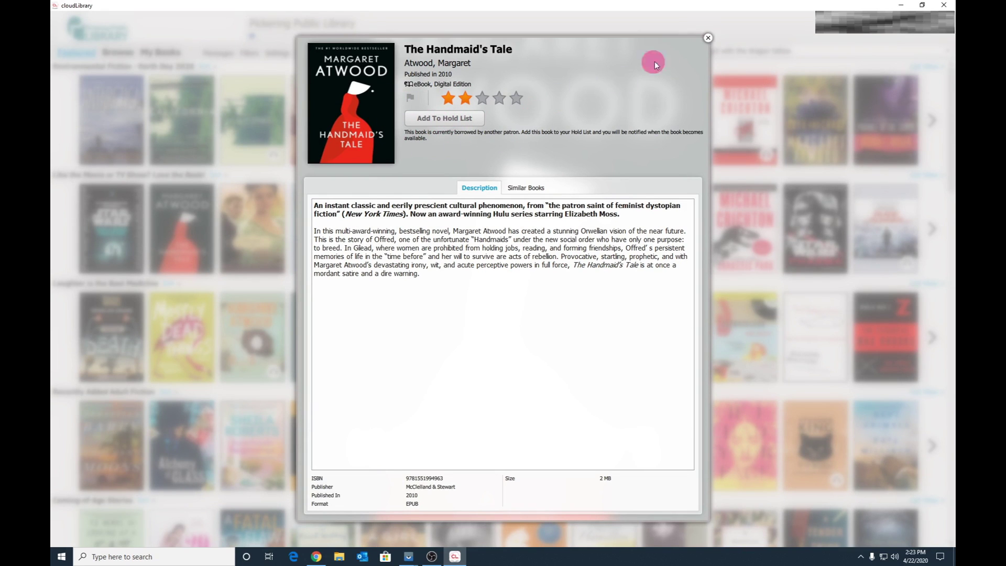
# Step: Close The Handmaid's Tale details, filter to Available Now titles, and open The Da Vinci Code
pyautogui.click(707, 38)
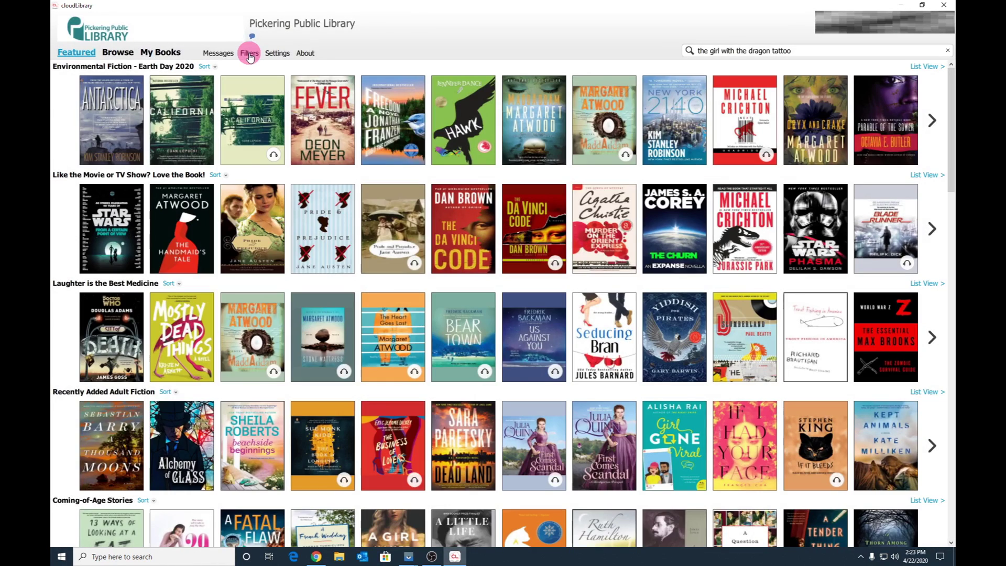
pyautogui.click(249, 54)
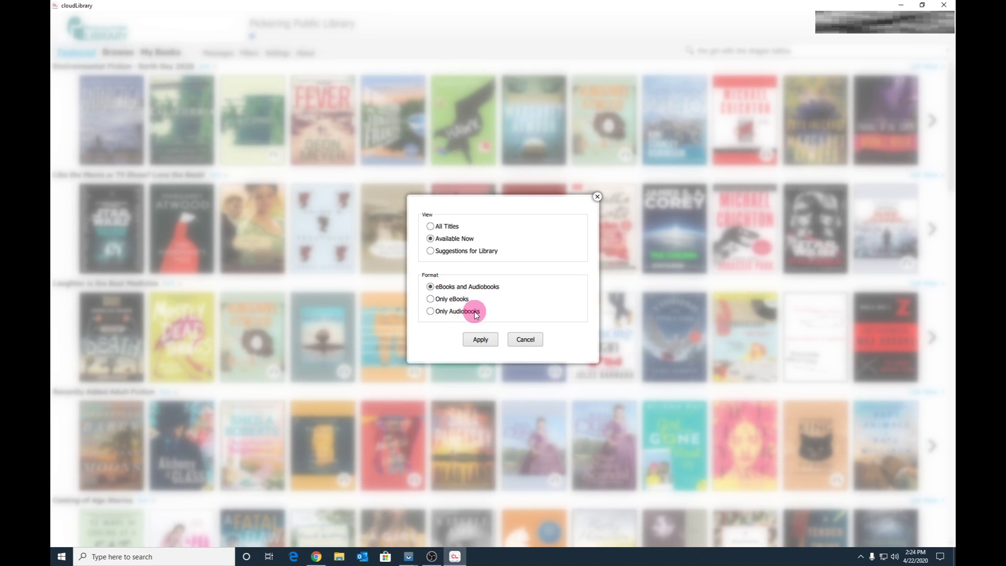
pyautogui.click(481, 340)
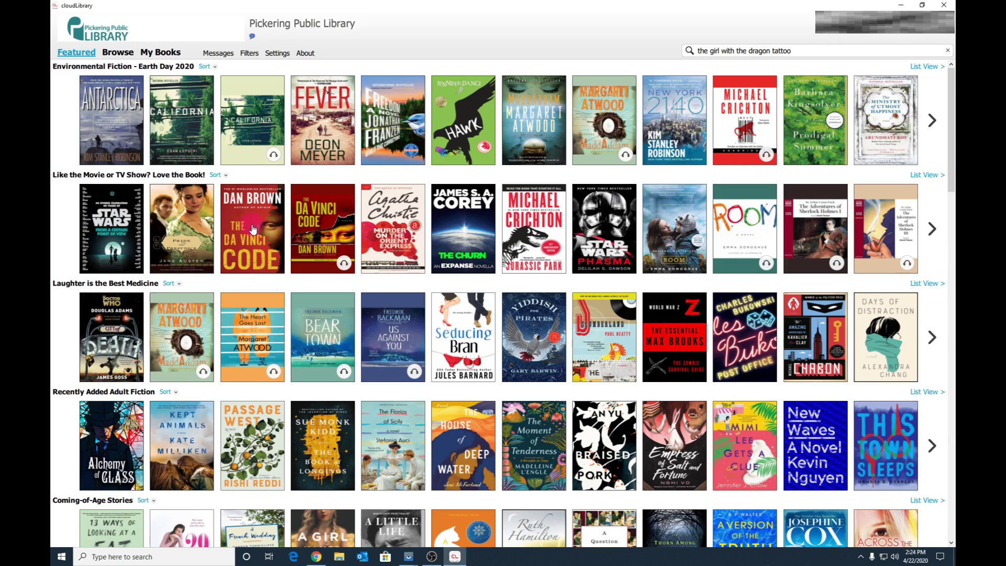
pyautogui.click(253, 229)
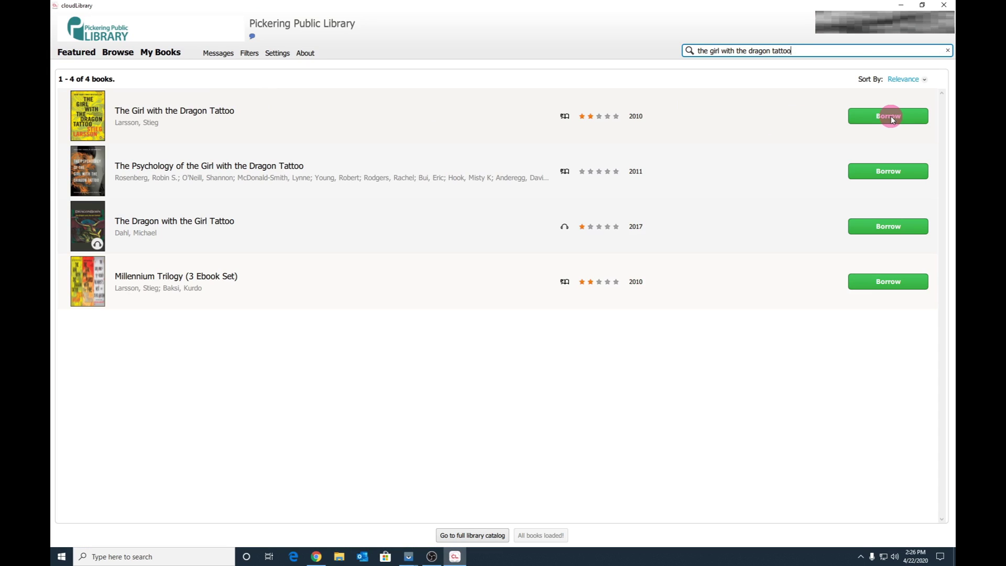
# Step: Open The Girl with the Dragon Tattoo's details and borrow the ebook for 21 days
pyautogui.click(892, 120)
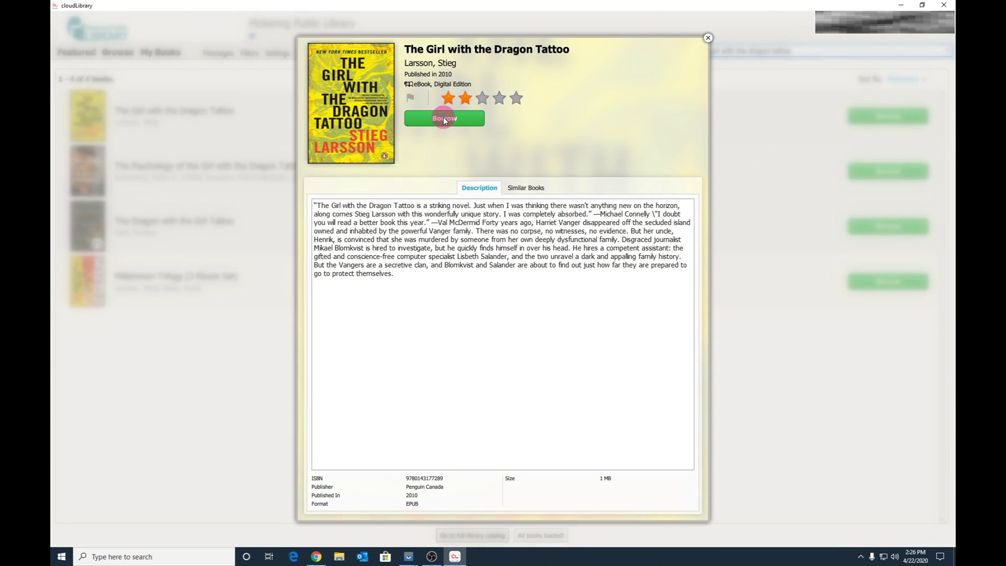
pyautogui.click(444, 118)
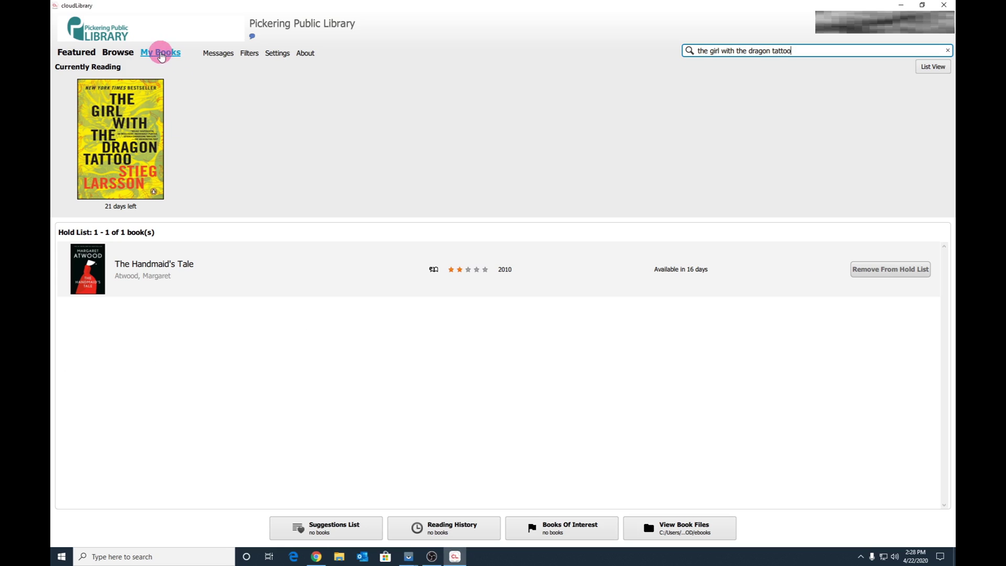
# Step: Open the borrowed Dragon Tattoo ebook and page through the cover and praise pages
pyautogui.click(126, 138)
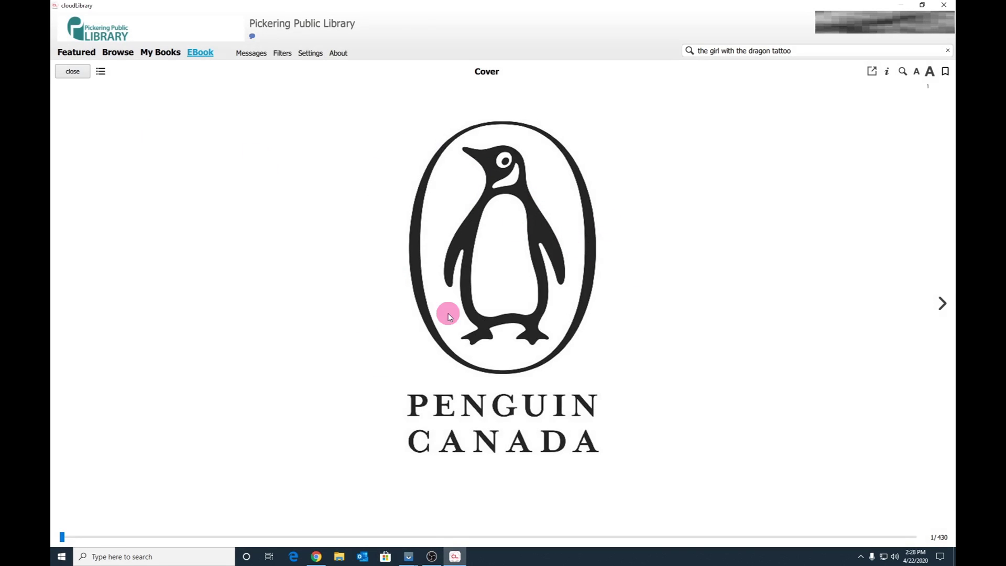
pyautogui.click(942, 304)
pyautogui.click(63, 305)
pyautogui.click(942, 303)
pyautogui.click(942, 303)
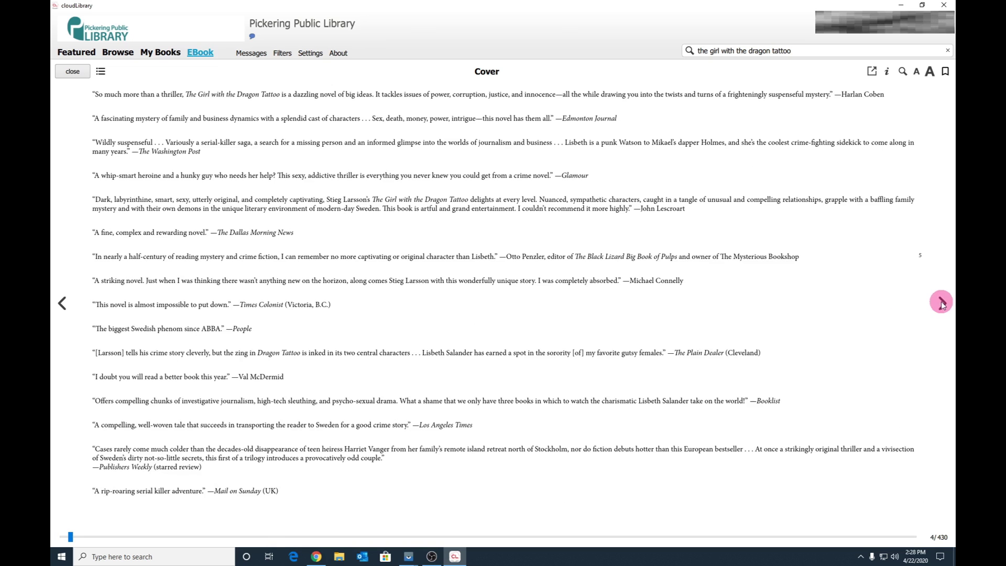
# Step: Show and hide the table of contents, then enlarge and shrink the reading text
pyautogui.click(101, 71)
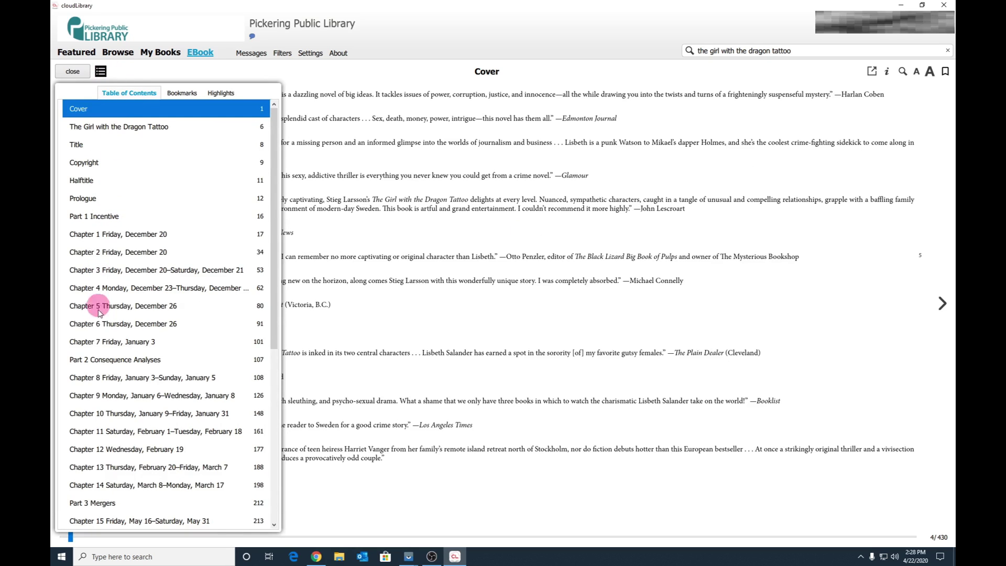
pyautogui.click(101, 72)
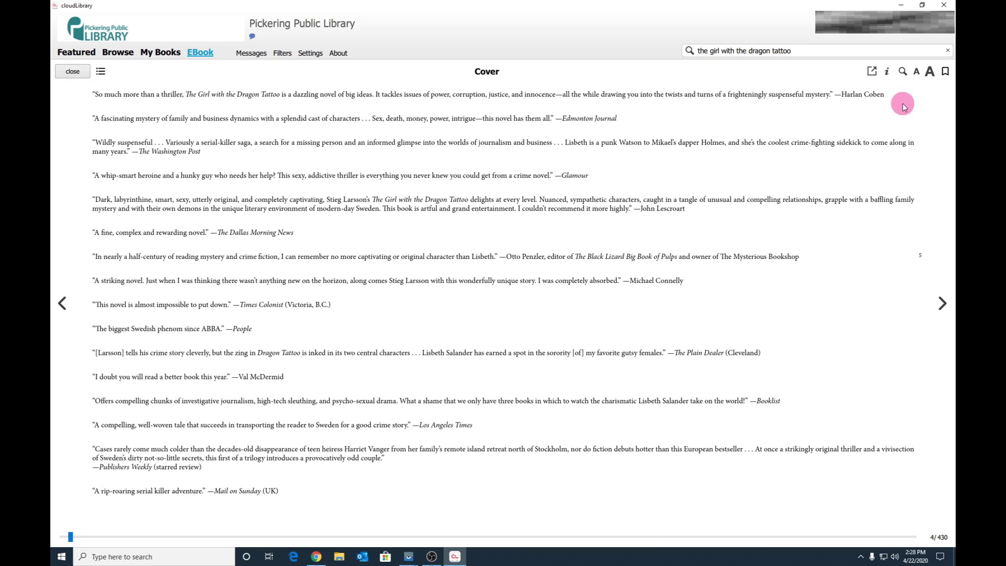
pyautogui.click(930, 72)
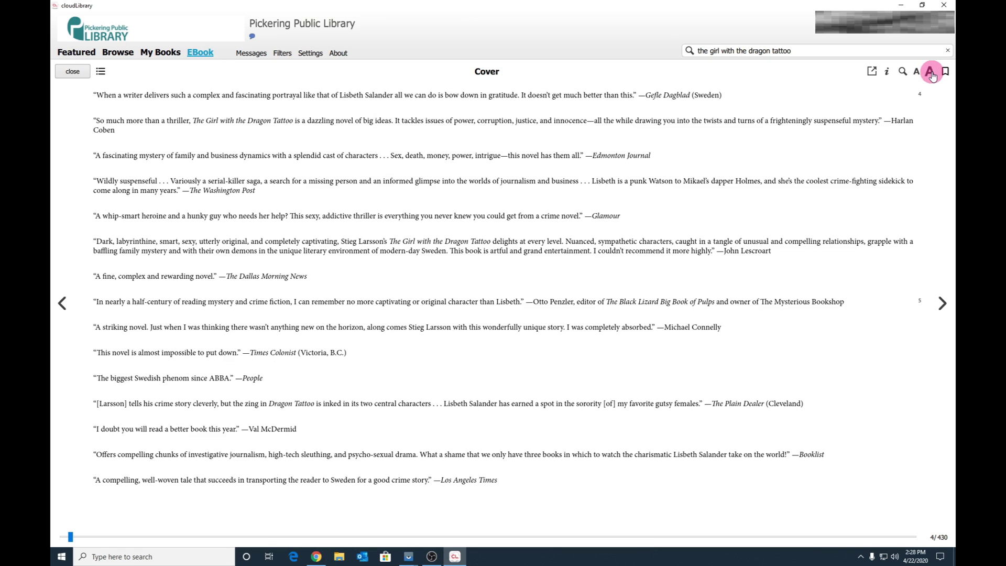
pyautogui.click(930, 72)
pyautogui.click(915, 73)
pyautogui.click(915, 73)
# Step: Page forward past the title page, Prologue and Part 1 to Chapter 1, and add a bookmark note
pyautogui.click(942, 303)
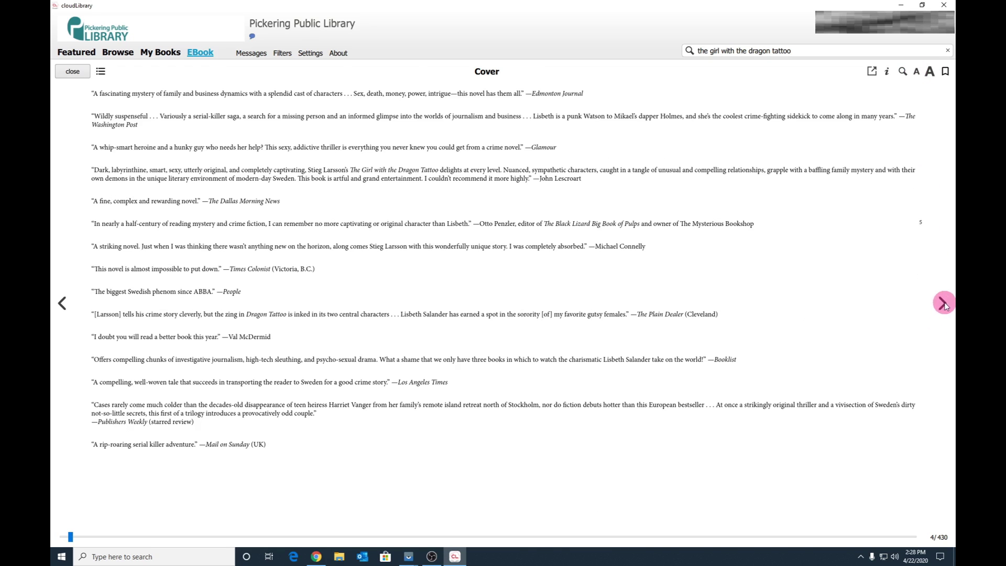
pyautogui.click(943, 304)
pyautogui.click(942, 304)
pyautogui.click(942, 307)
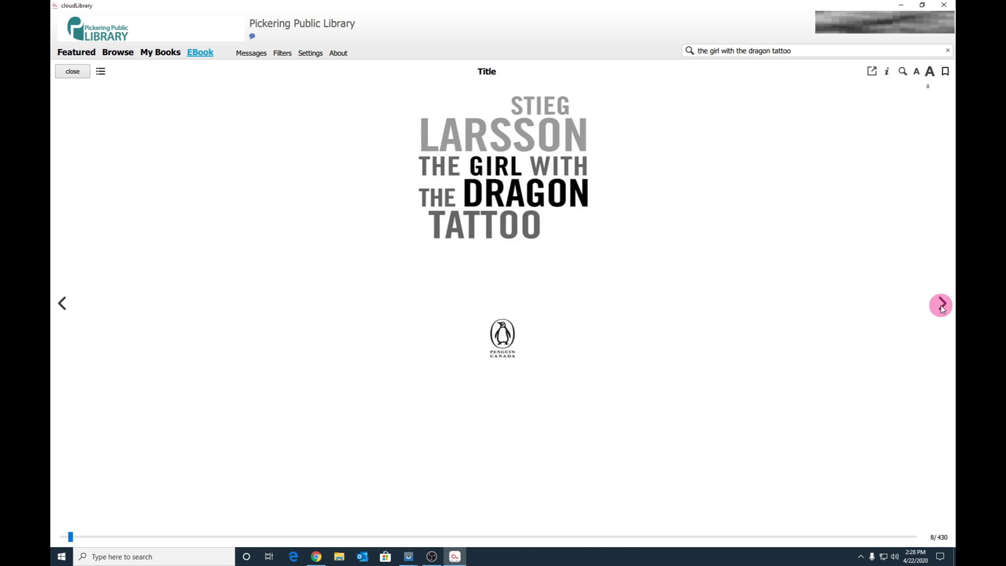
pyautogui.click(942, 305)
pyautogui.click(941, 305)
pyautogui.click(941, 305)
pyautogui.click(941, 305)
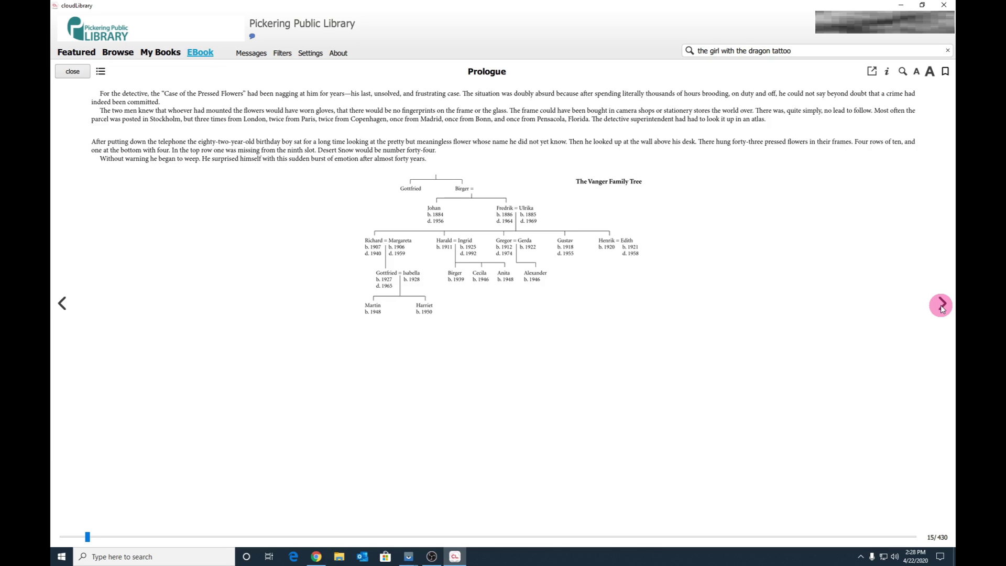
pyautogui.click(941, 305)
pyautogui.click(942, 304)
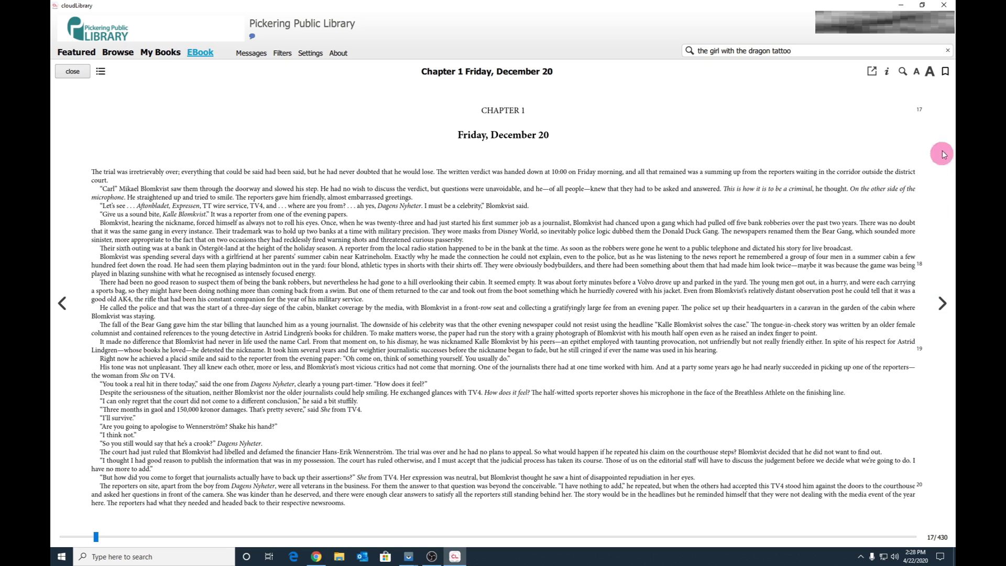
pyautogui.click(946, 72)
pyautogui.click(946, 73)
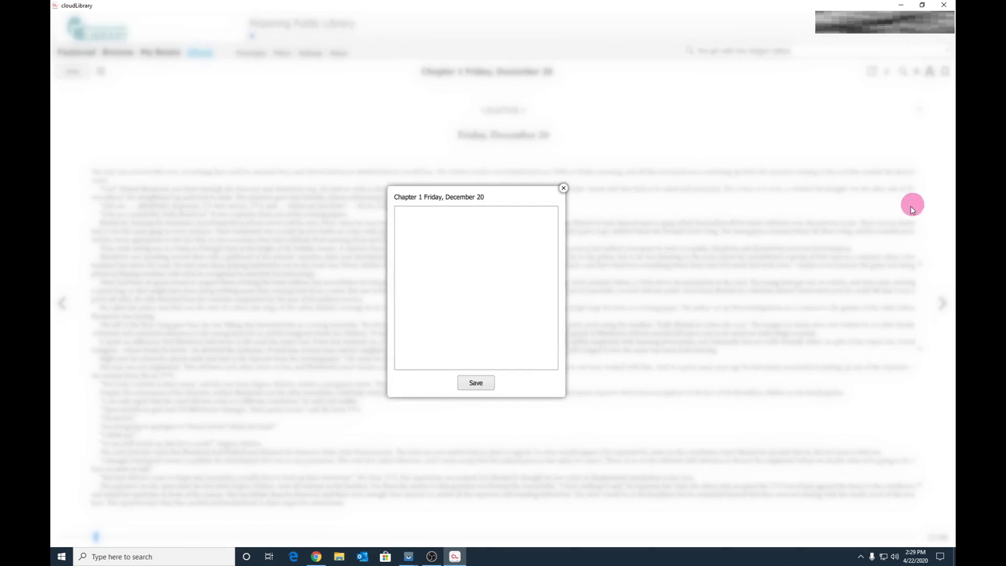
# Step: Save the Bookmark 1 note on page 17, then read five pages ahead to Chapter 2
pyautogui.click(449, 210)
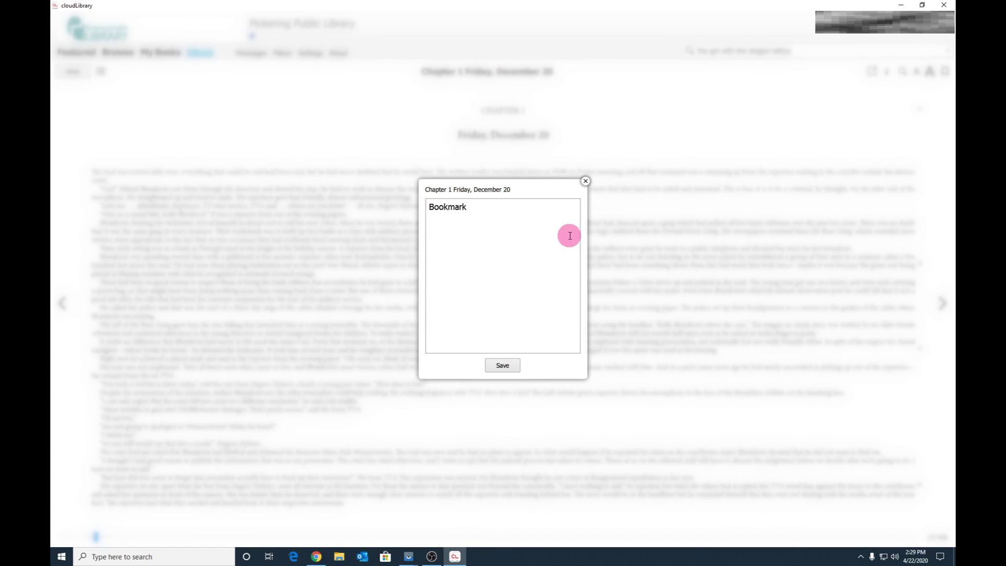
pyautogui.click(502, 365)
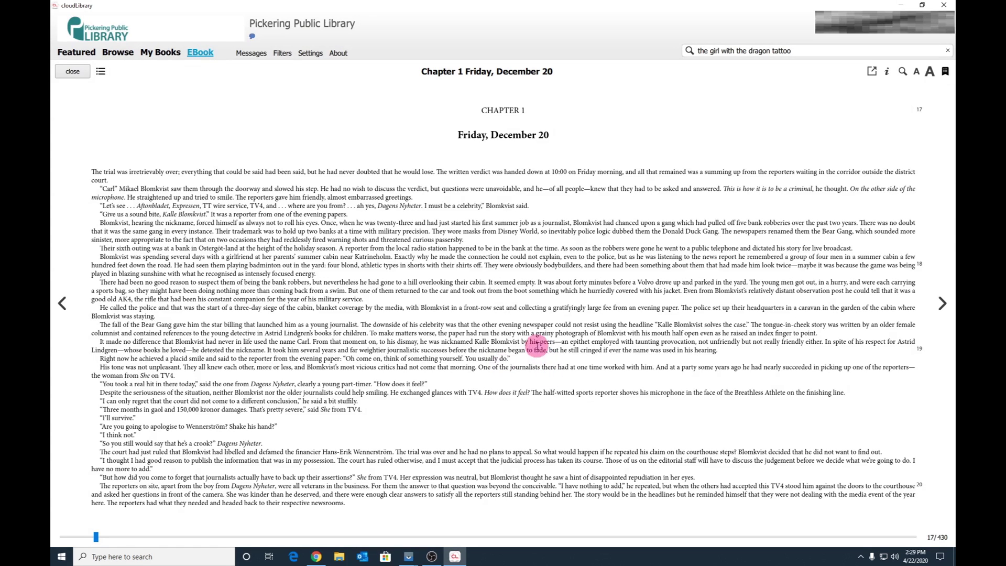
pyautogui.click(941, 303)
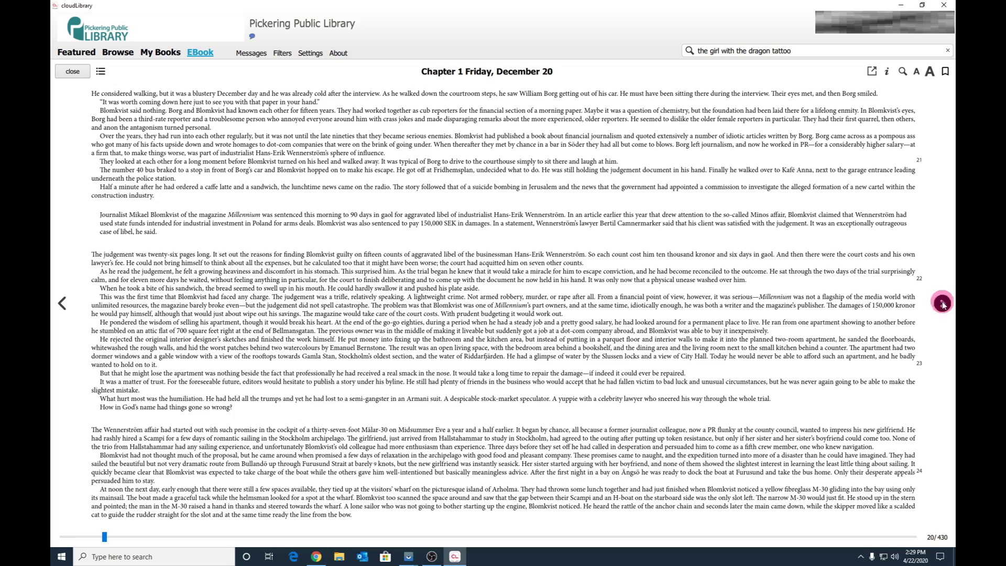
pyautogui.click(942, 304)
pyautogui.click(941, 303)
pyautogui.click(941, 303)
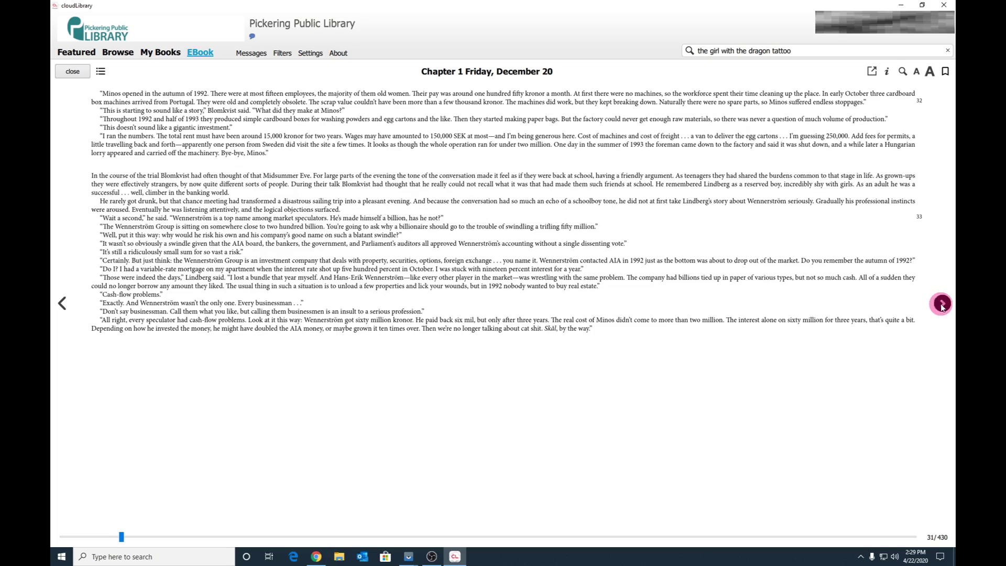
pyautogui.click(941, 303)
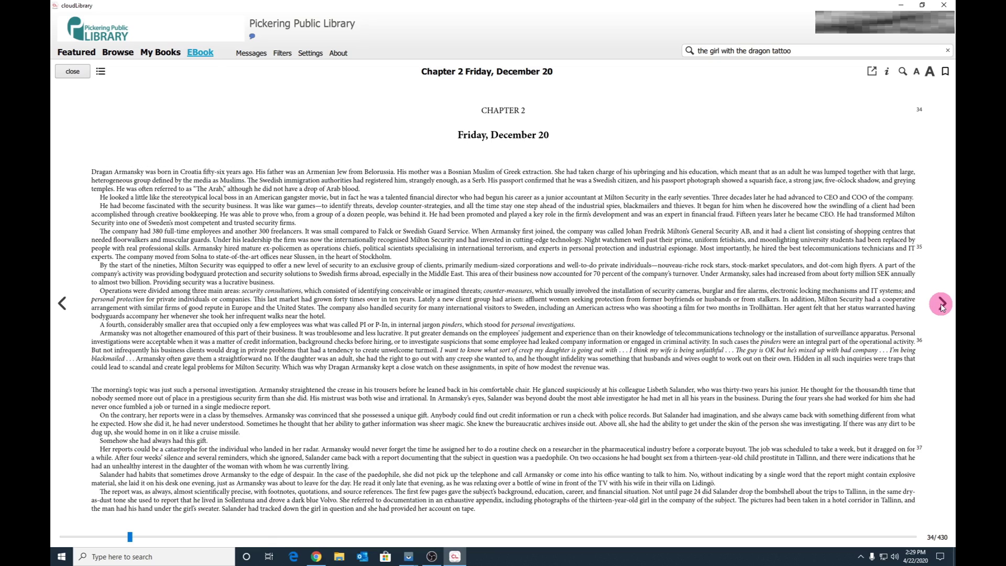
# Step: Jump back to page 17 through Bookmark 1 in the contents panel's Bookmarks list
pyautogui.click(101, 70)
pyautogui.click(167, 93)
pyautogui.click(95, 110)
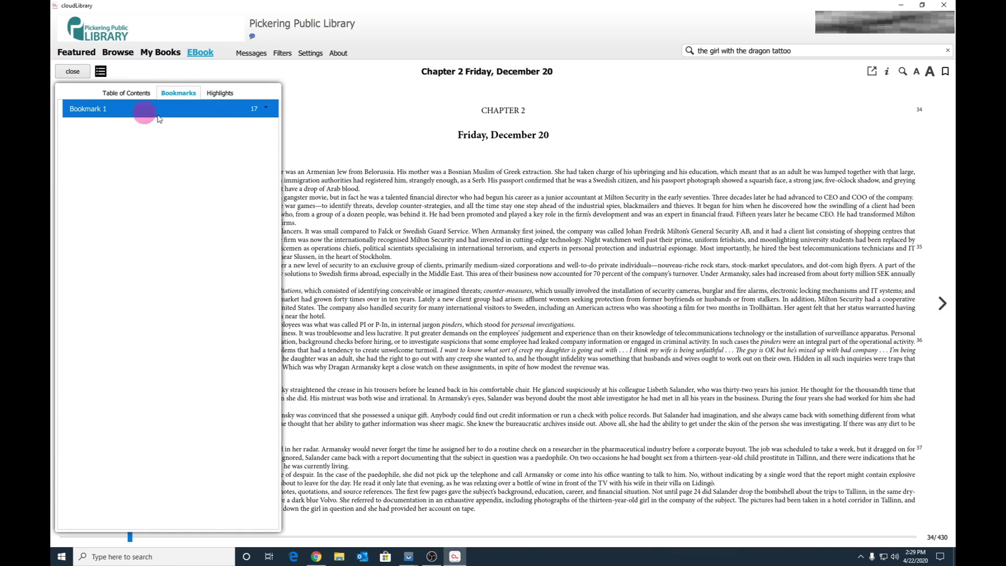
pyautogui.click(131, 113)
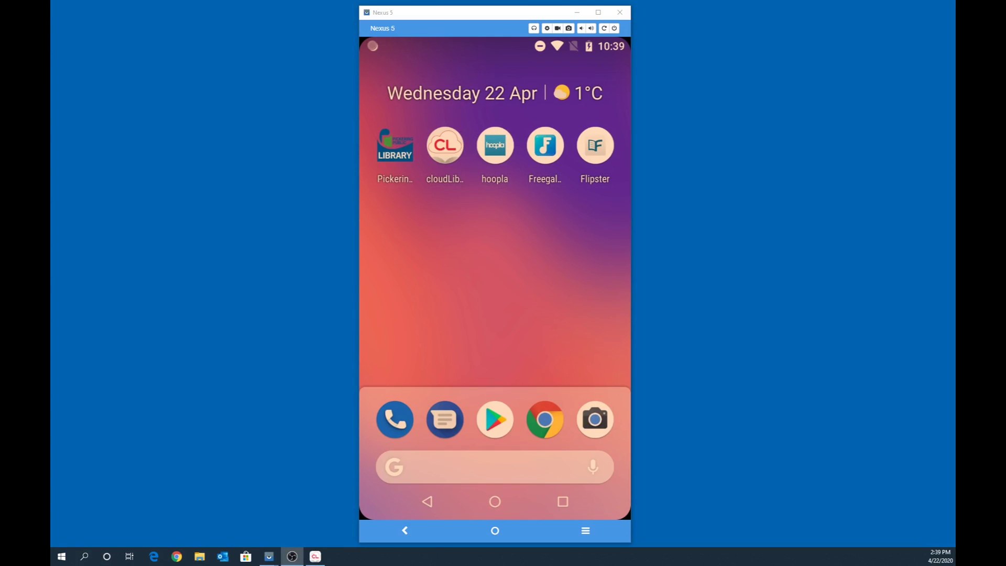
# Step: Launch cloudLibrary on the phone and open The Girl with the Dragon Tattoo from My Books
pyautogui.click(444, 146)
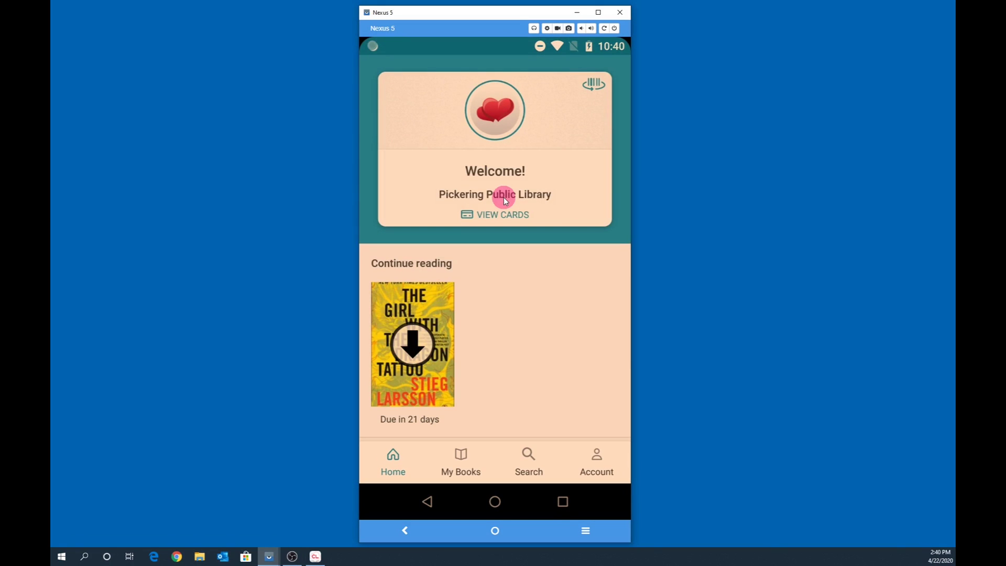
pyautogui.click(462, 454)
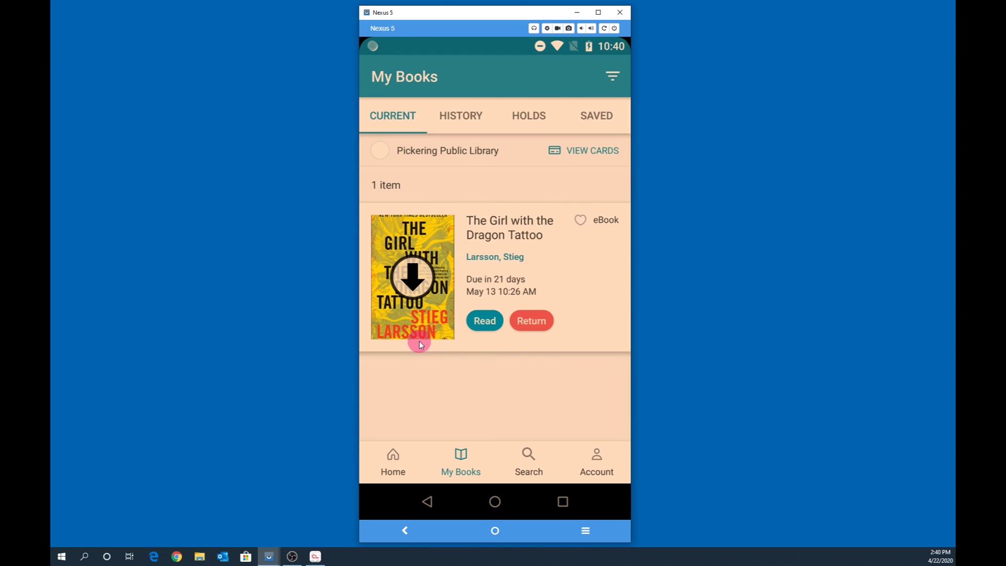
pyautogui.click(394, 458)
pyautogui.click(463, 454)
pyautogui.click(411, 278)
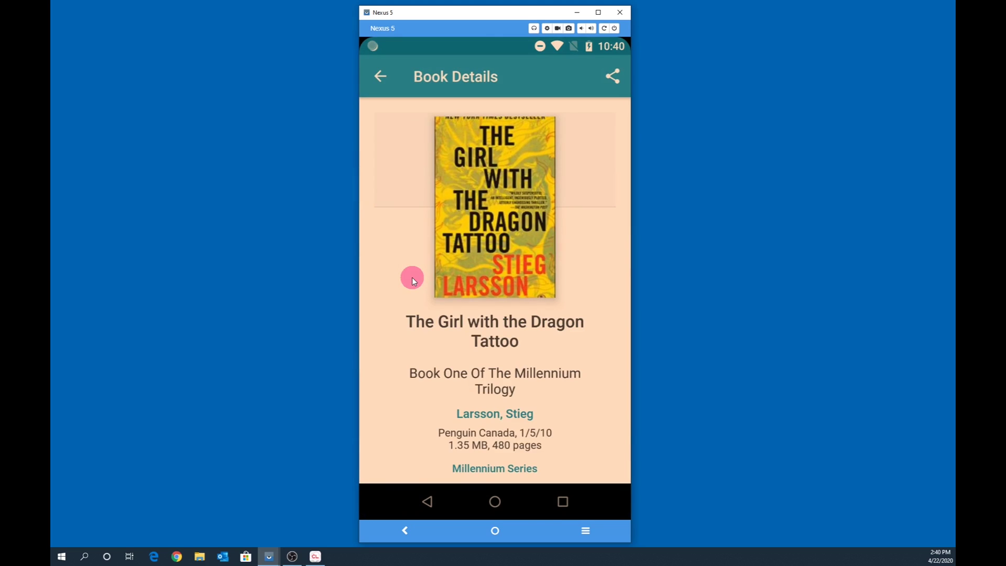
# Step: Read the ebook, allowing storage access, so it downloads and opens at page 17 of 430
pyautogui.moveTo(510, 330); pyautogui.dragTo(588, 134)
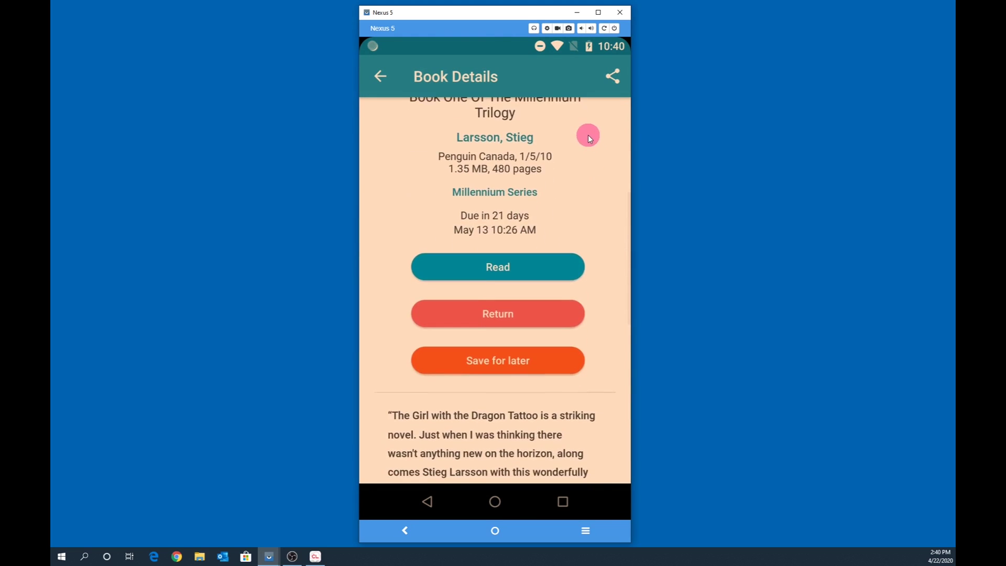
pyautogui.click(498, 265)
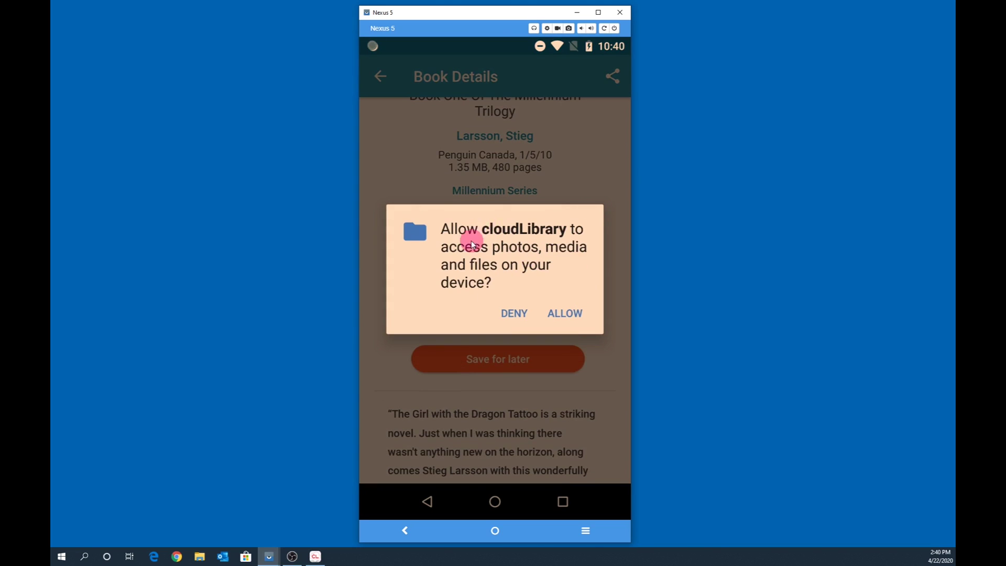
pyautogui.click(565, 314)
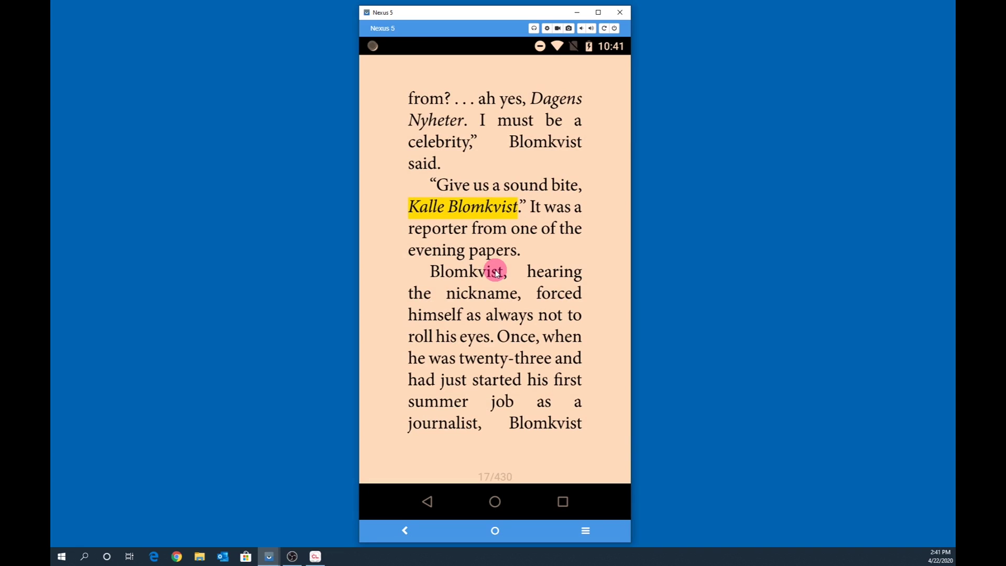
pyautogui.click(496, 268)
# Step: Make the ebook text two sizes smaller in the reader's Aa display settings
pyautogui.click(585, 164)
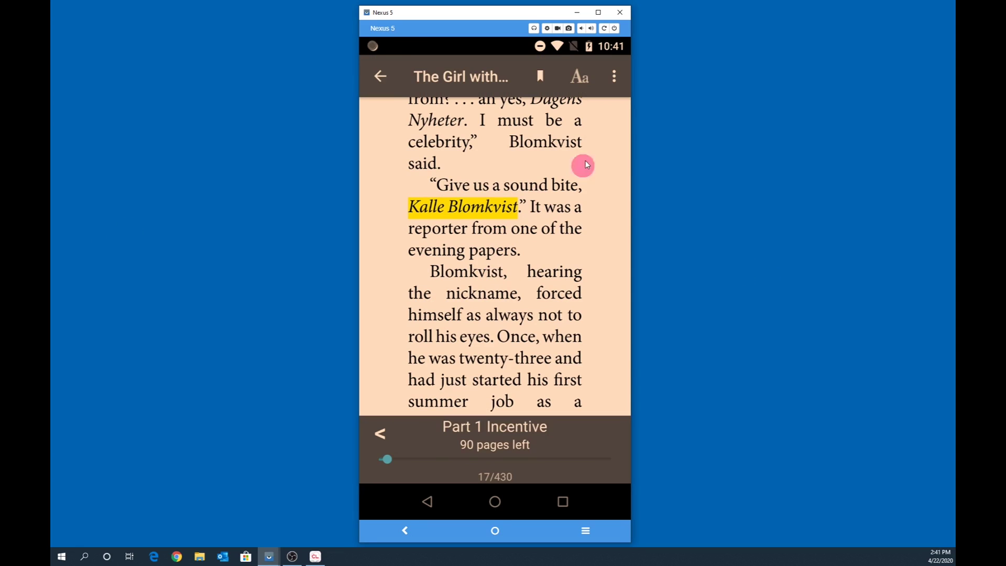
pyautogui.click(578, 78)
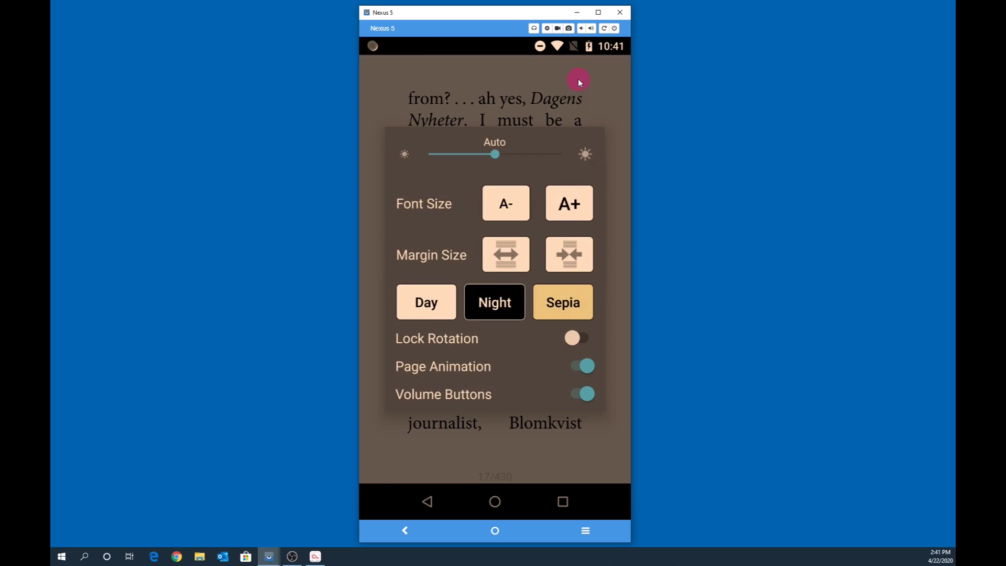
pyautogui.click(504, 203)
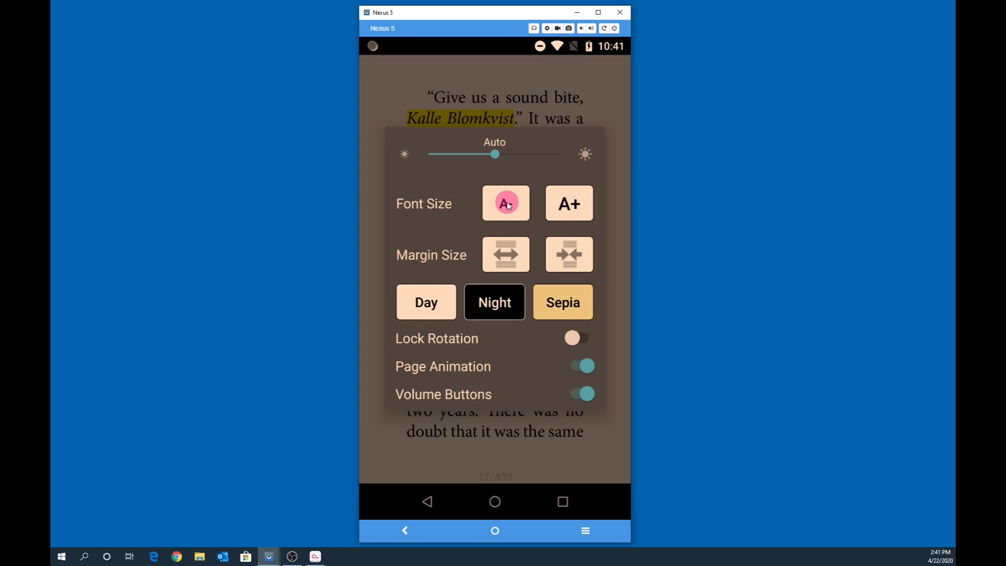
pyautogui.click(510, 204)
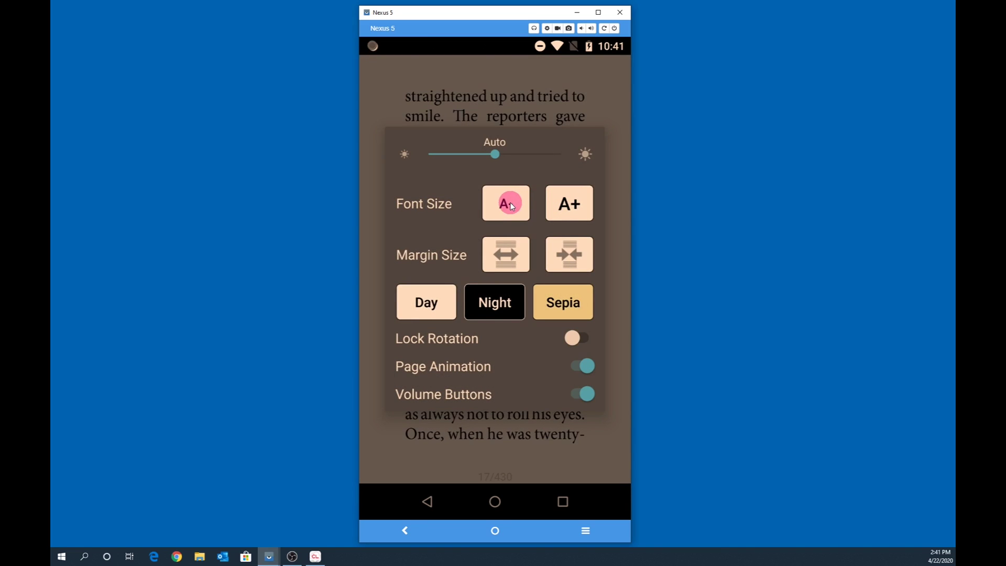
# Step: Try the Day and Night reading themes, then close the book to My Books
pyautogui.click(441, 297)
pyautogui.click(425, 303)
pyautogui.click(496, 304)
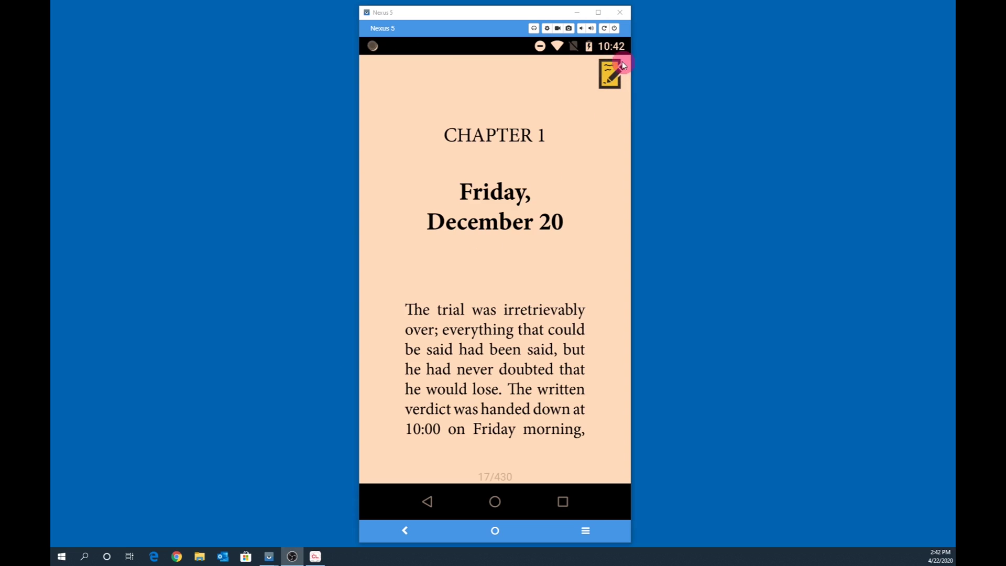
pyautogui.click(622, 86)
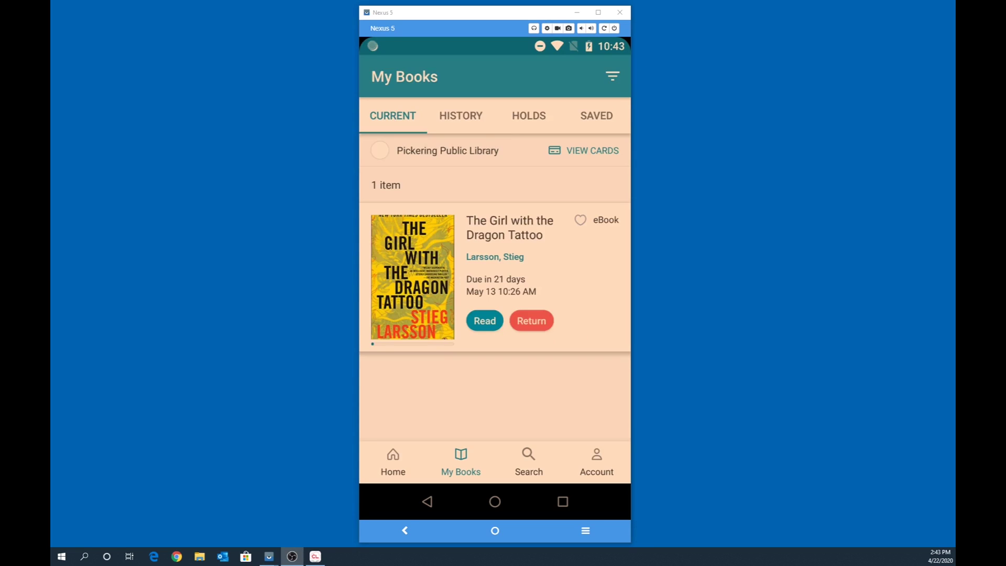
# Step: Open the catalogue search page and swipe through its featured collections
pyautogui.click(529, 461)
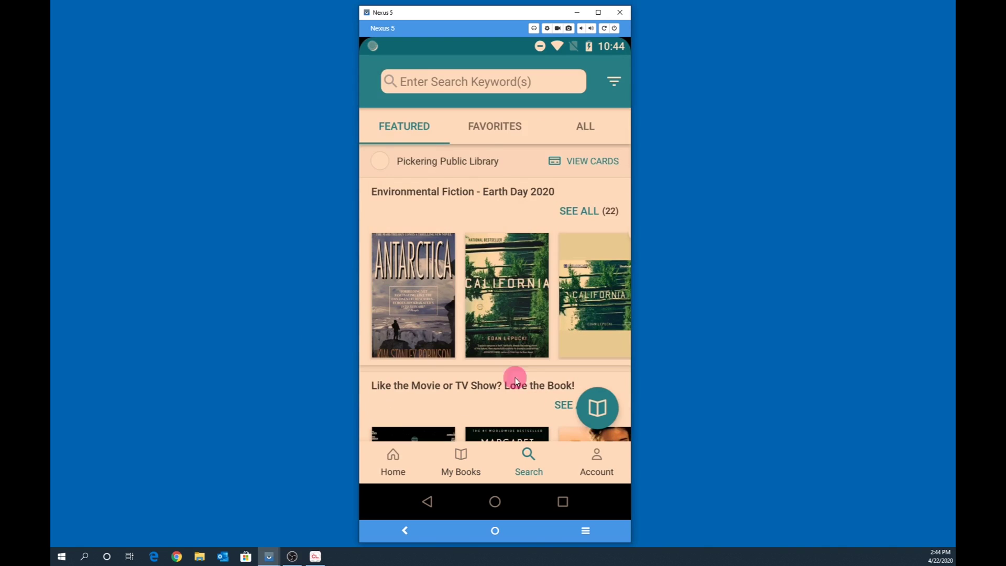
pyautogui.moveTo(596, 292); pyautogui.dragTo(420, 295)
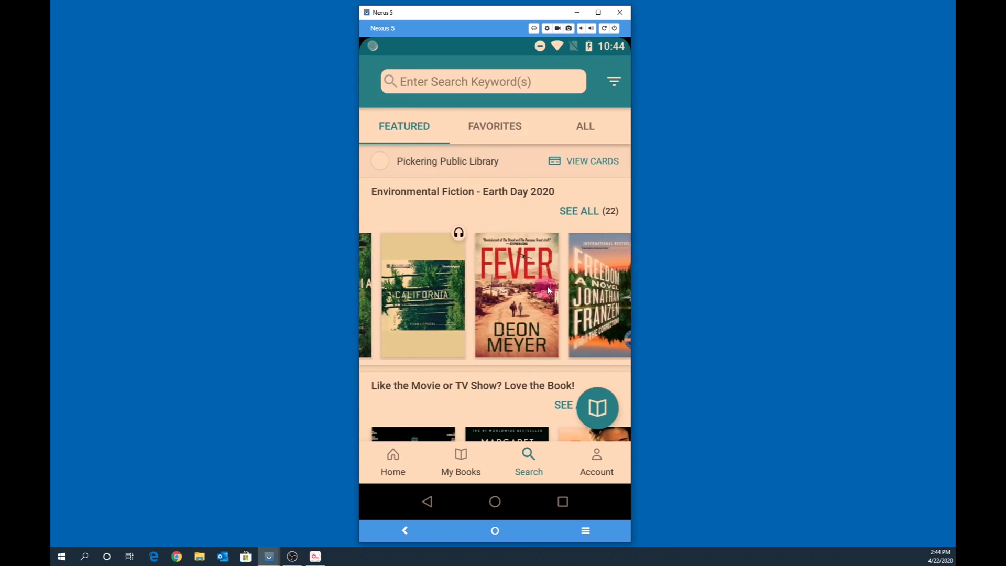
pyautogui.moveTo(548, 286); pyautogui.dragTo(453, 299)
pyautogui.moveTo(377, 297); pyautogui.dragTo(498, 213)
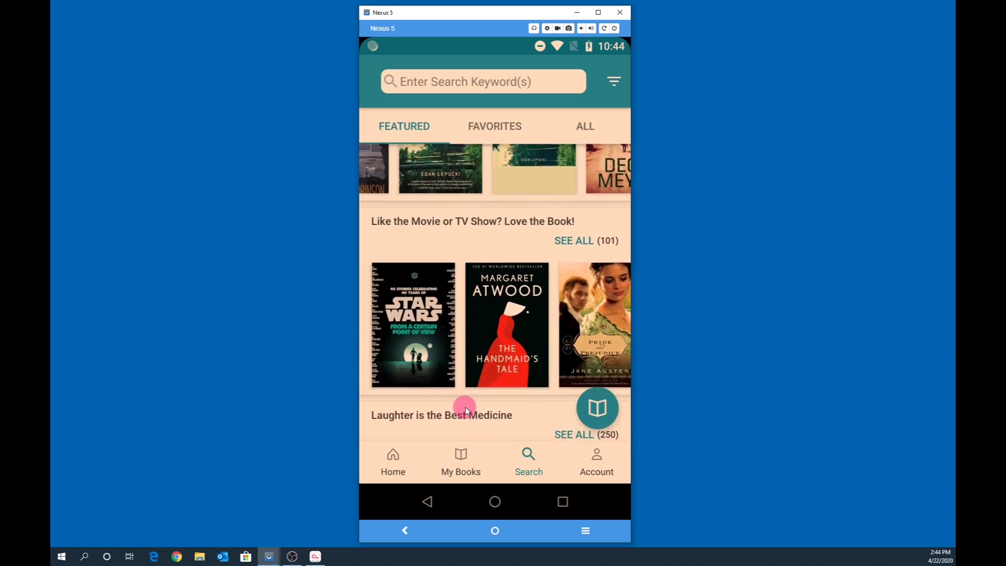
pyautogui.moveTo(465, 406); pyautogui.dragTo(480, 177)
pyautogui.moveTo(516, 126); pyautogui.dragTo(507, 422)
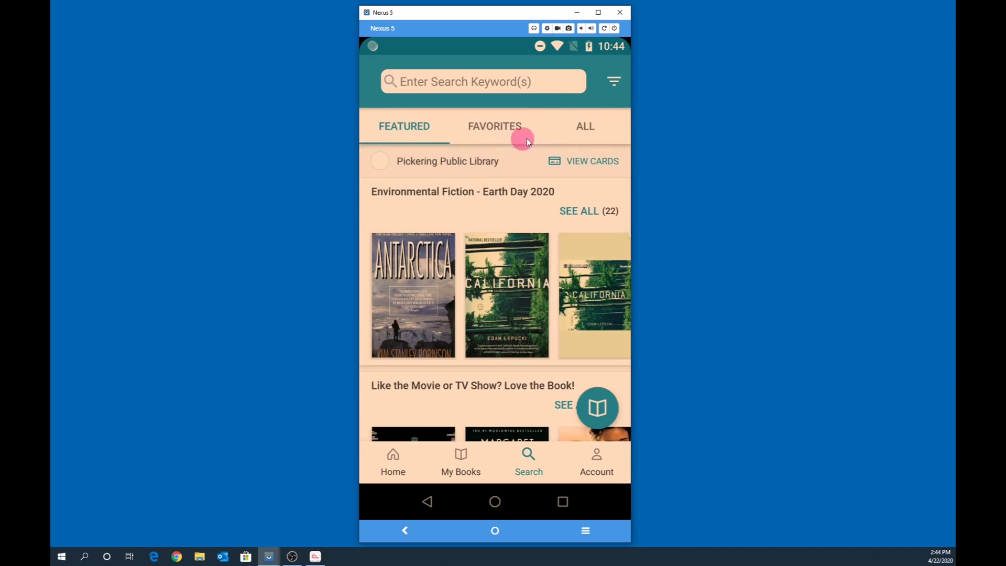
# Step: Apply availability and language filters to the book search
pyautogui.click(614, 82)
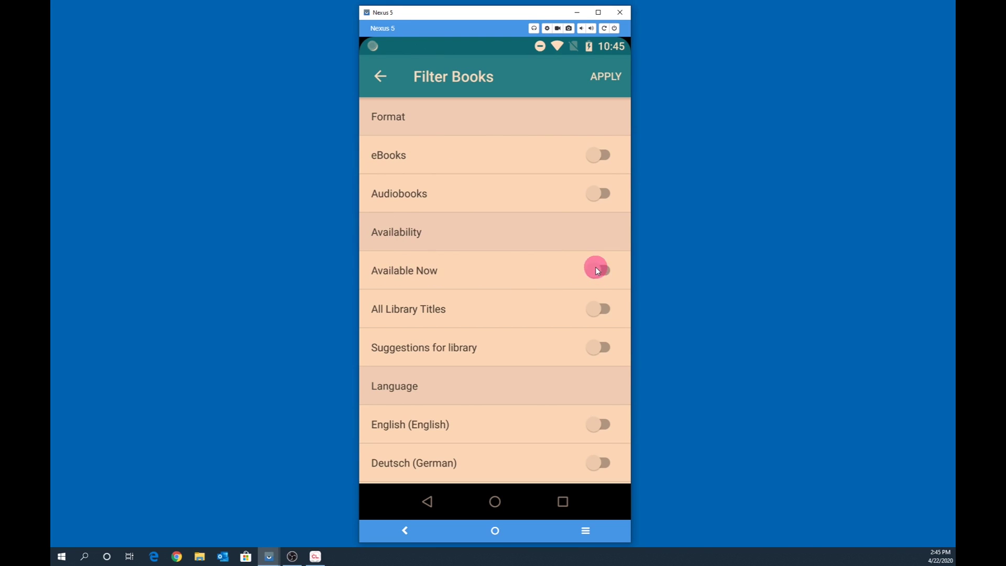
pyautogui.scroll(-5, 481, 320)
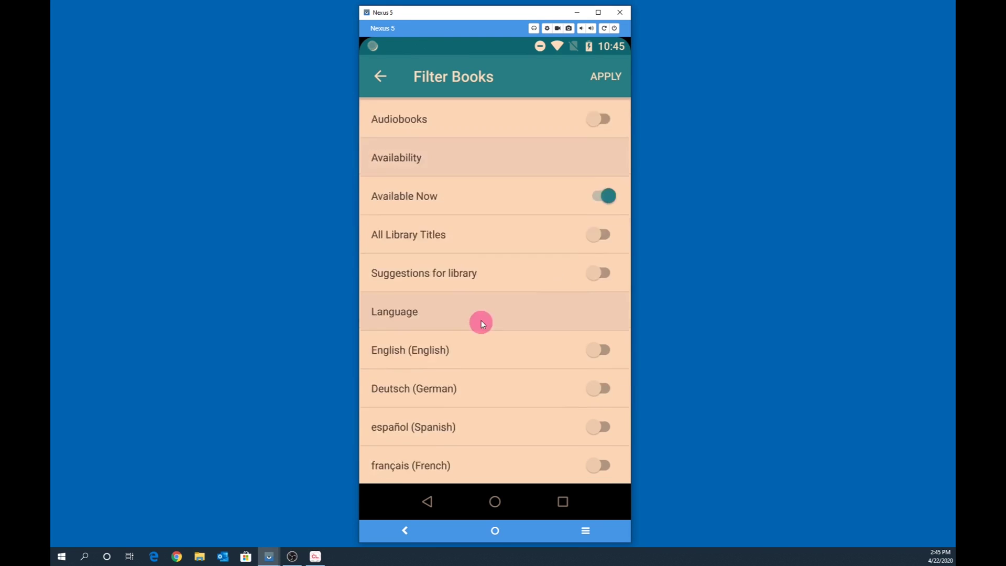
pyautogui.scroll(-2, 484, 326)
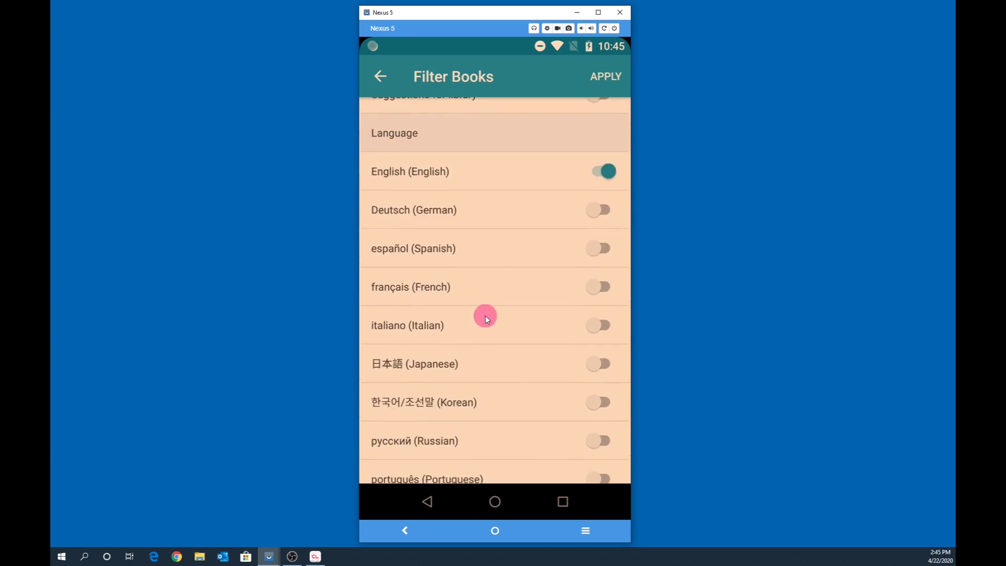
pyautogui.scroll(3, 573, 133)
pyautogui.click(607, 79)
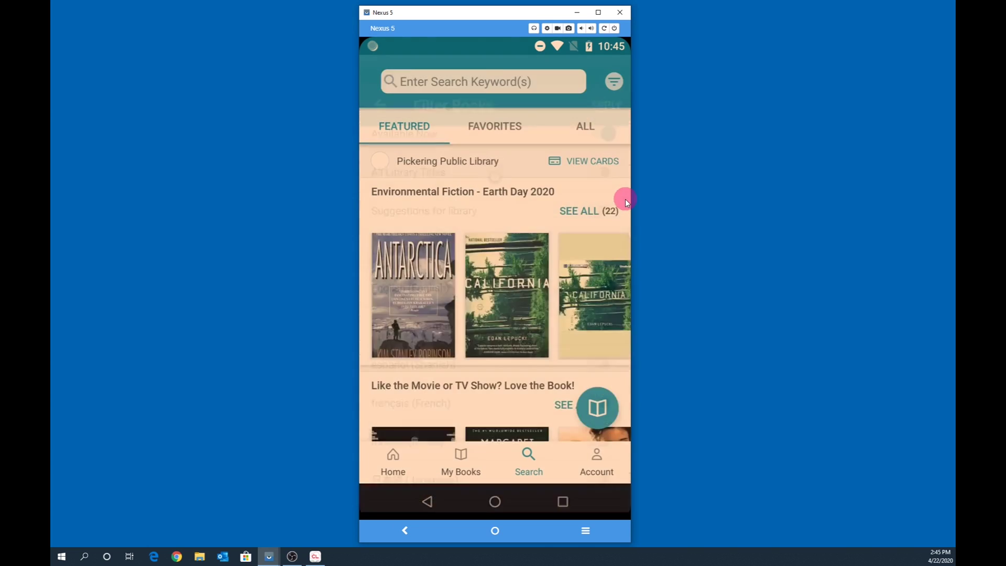
pyautogui.moveTo(483, 322); pyautogui.dragTo(492, 355)
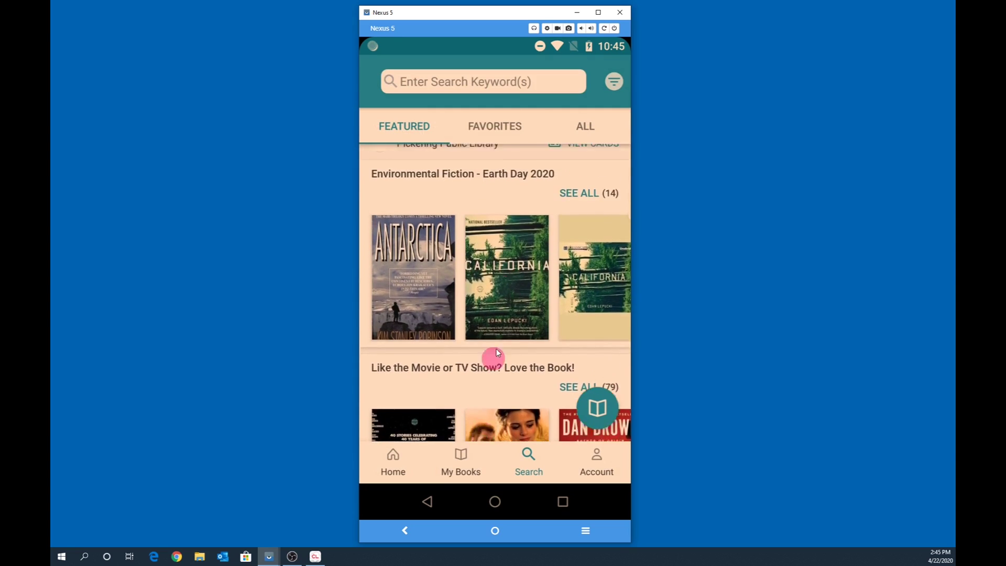
# Step: Search 'the girl with the dragon tattoo' and open its title suggestion's results
pyautogui.click(491, 97)
pyautogui.write('the girl')
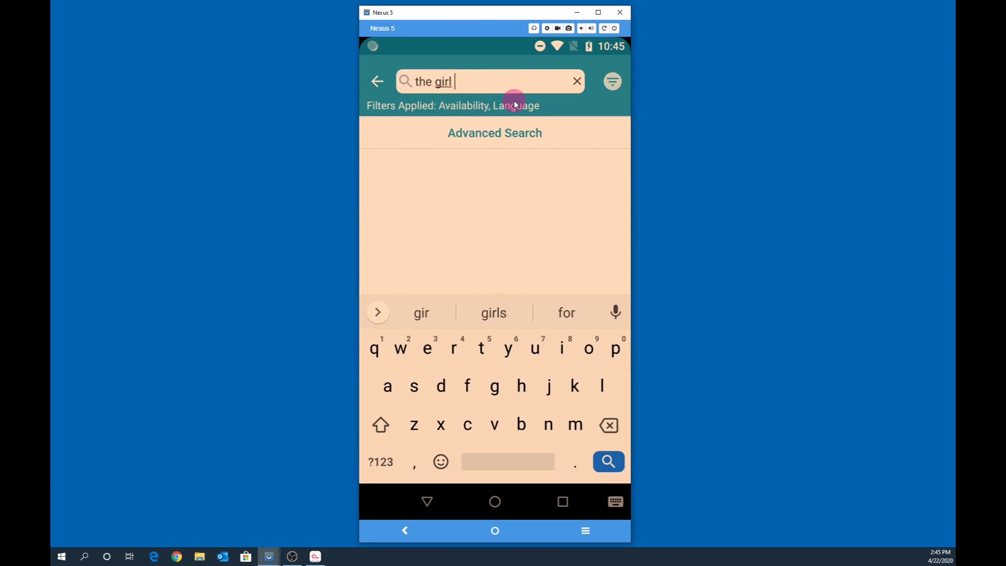
pyautogui.write(' with the dragon t')
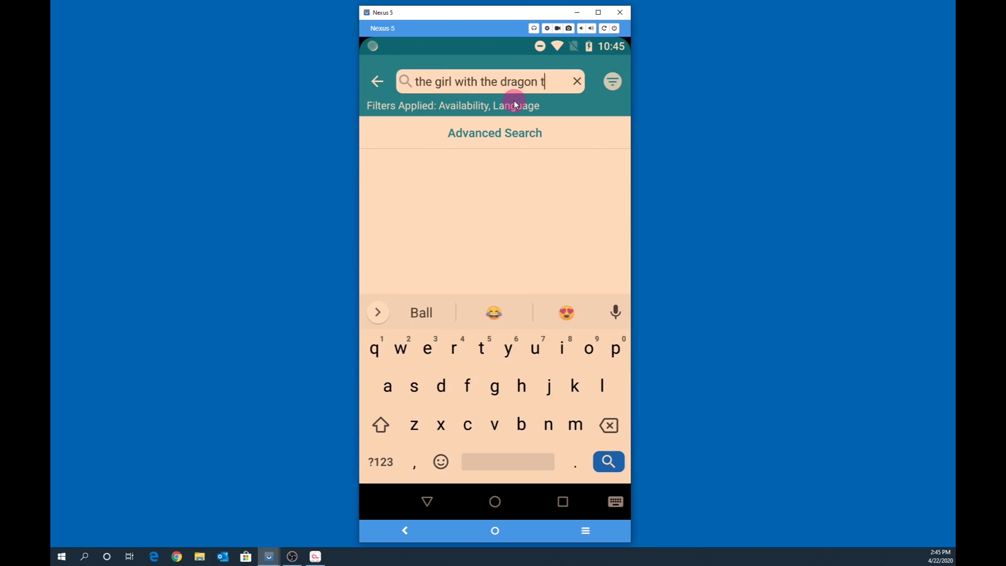
pyautogui.write('attoo')
pyautogui.click(427, 498)
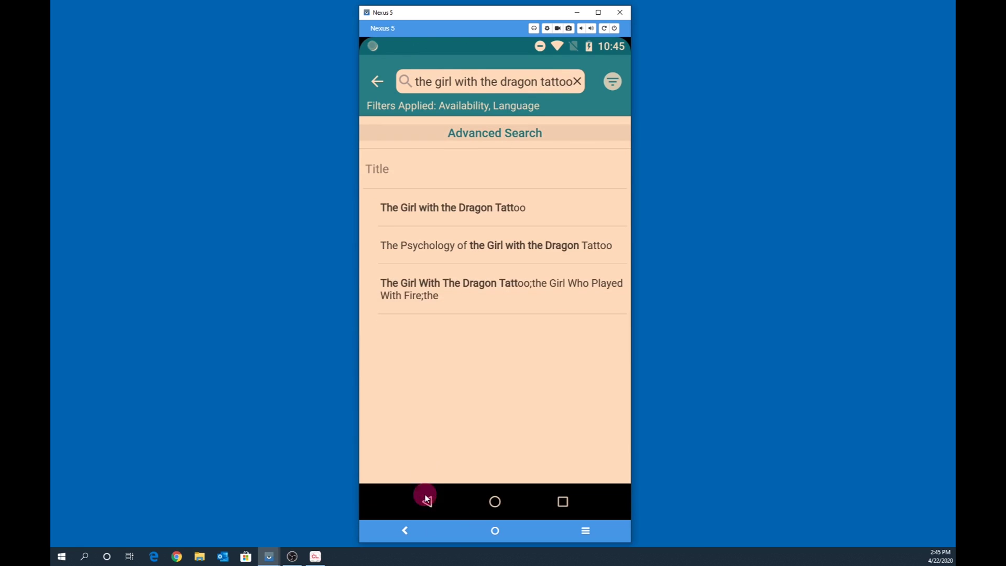
pyautogui.click(475, 207)
pyautogui.scroll(-1, 567, 314)
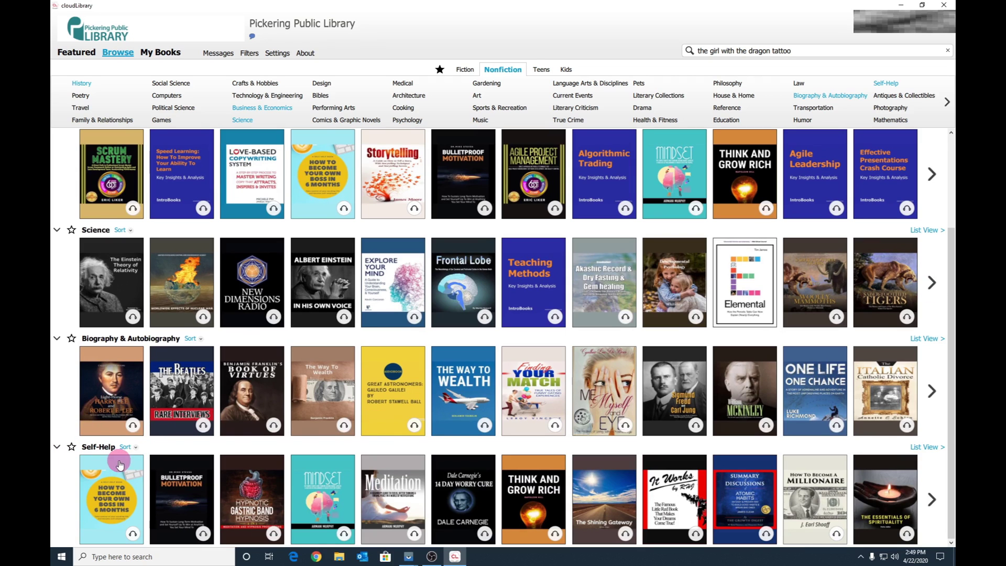
# Step: Borrow the Think and Grow Rich audiobook and open it from My Books
pyautogui.click(533, 498)
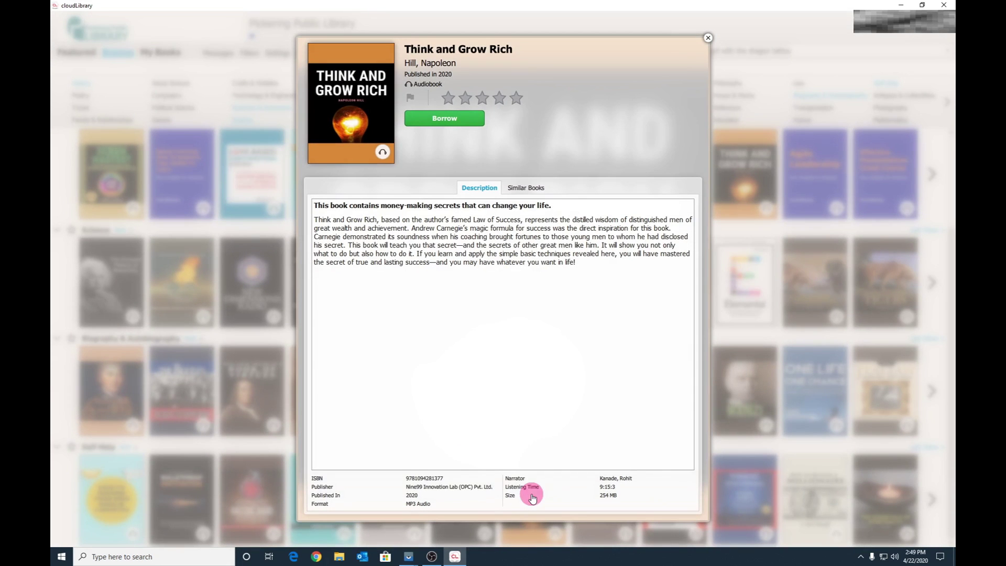
pyautogui.click(445, 118)
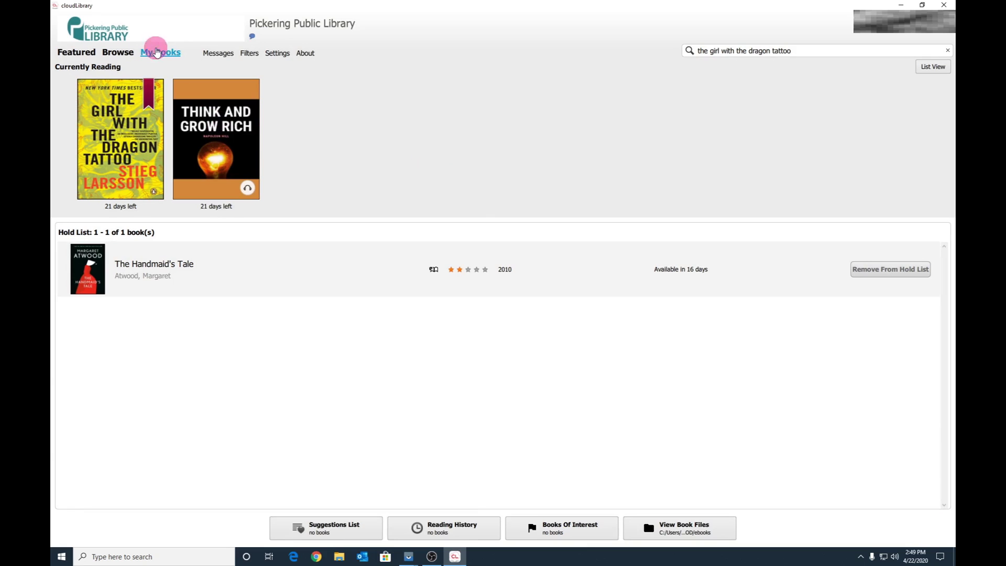
pyautogui.click(219, 141)
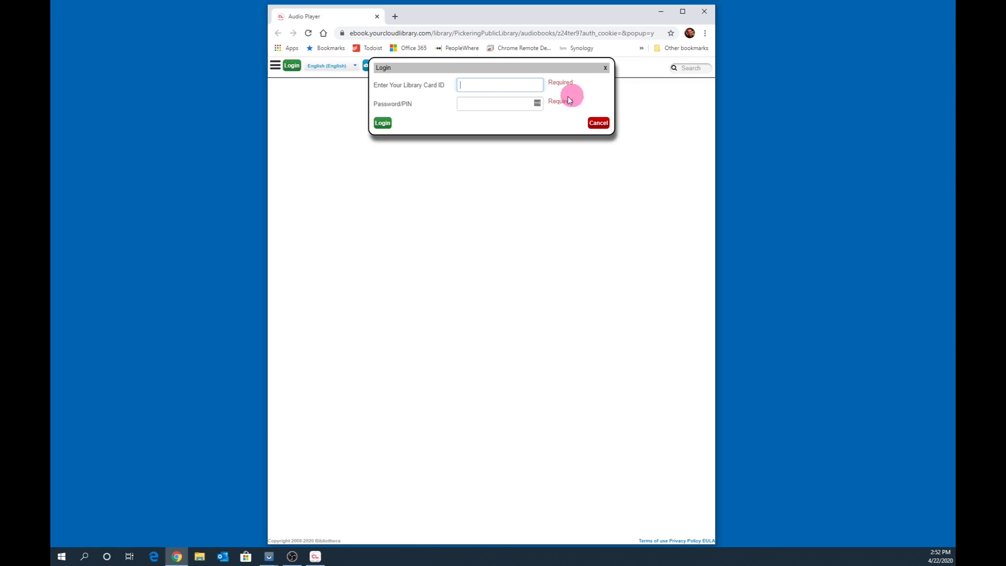
# Step: Log into the audio player with the library card ID and PIN, accept terms, pause playback, then download on the phone
pyautogui.rightClick(467, 85)
pyautogui.click(494, 152)
pyautogui.click(479, 105)
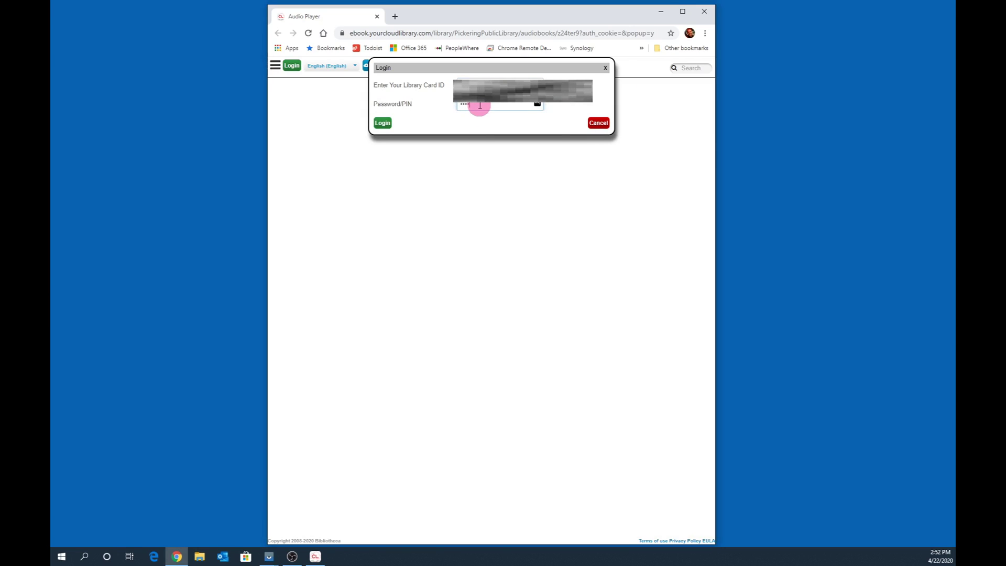
pyautogui.click(382, 123)
pyautogui.click(383, 153)
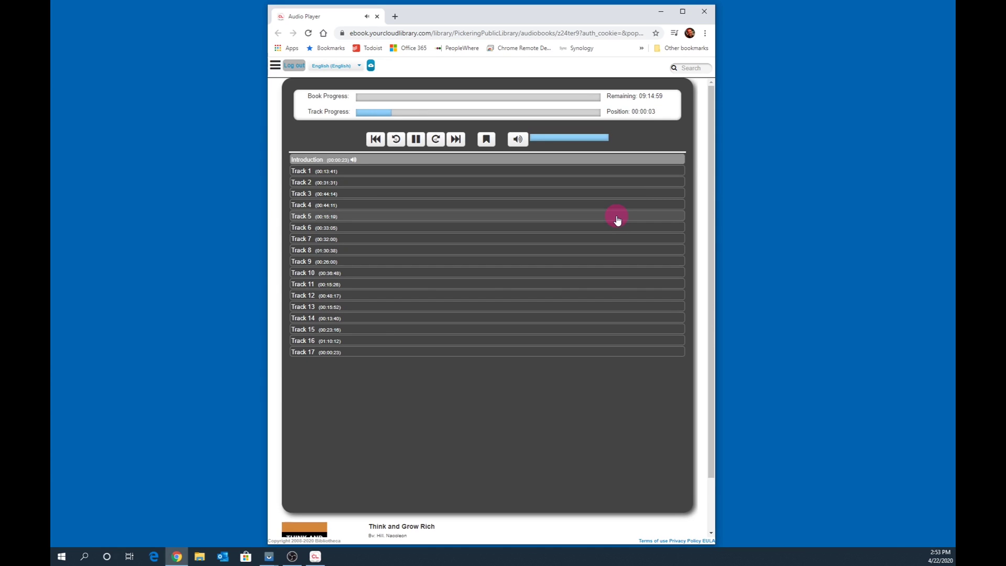
pyautogui.click(416, 140)
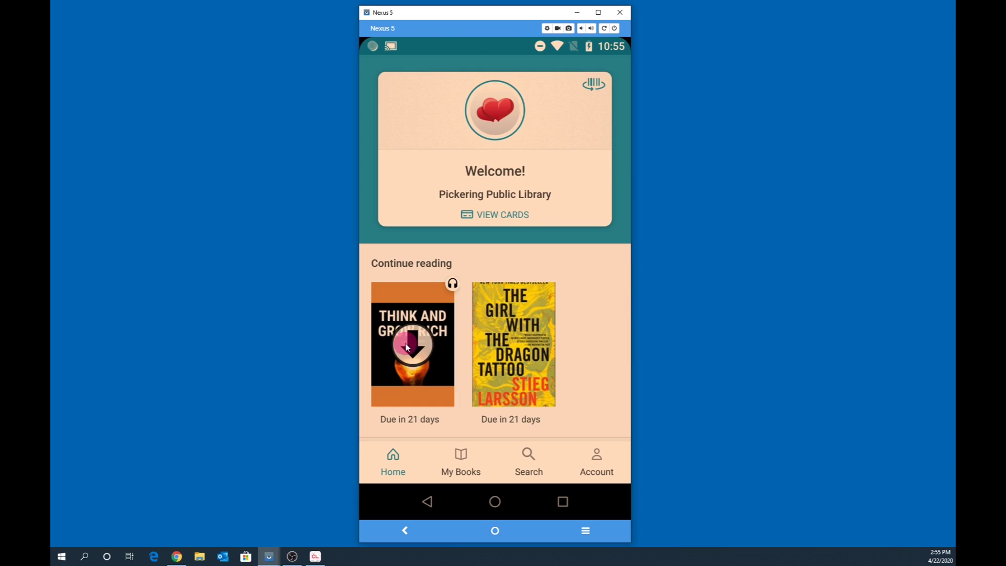
pyautogui.click(405, 344)
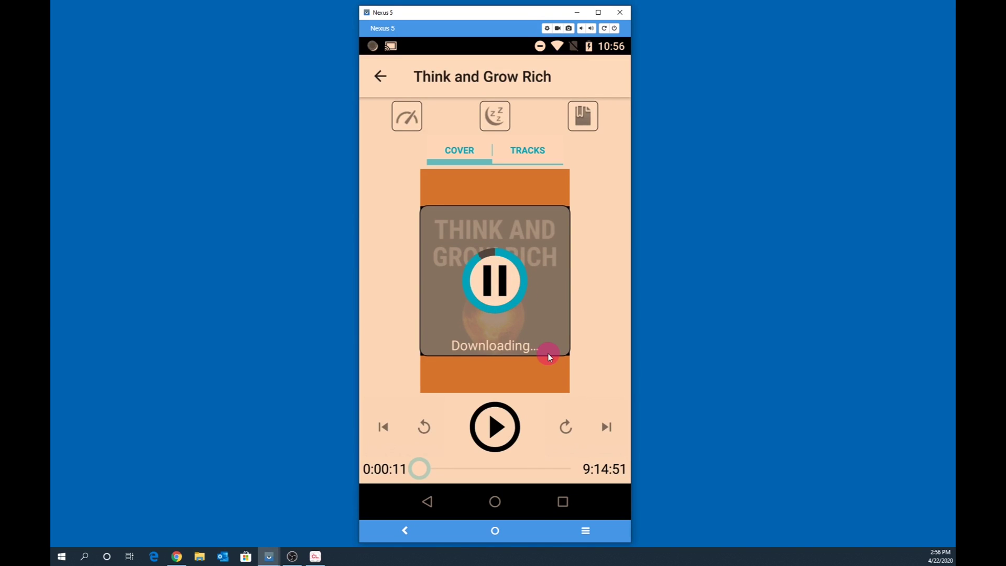
# Step: Play then pause the audiobook on the phone, checking speed options but keeping Normal speed
pyautogui.click(492, 423)
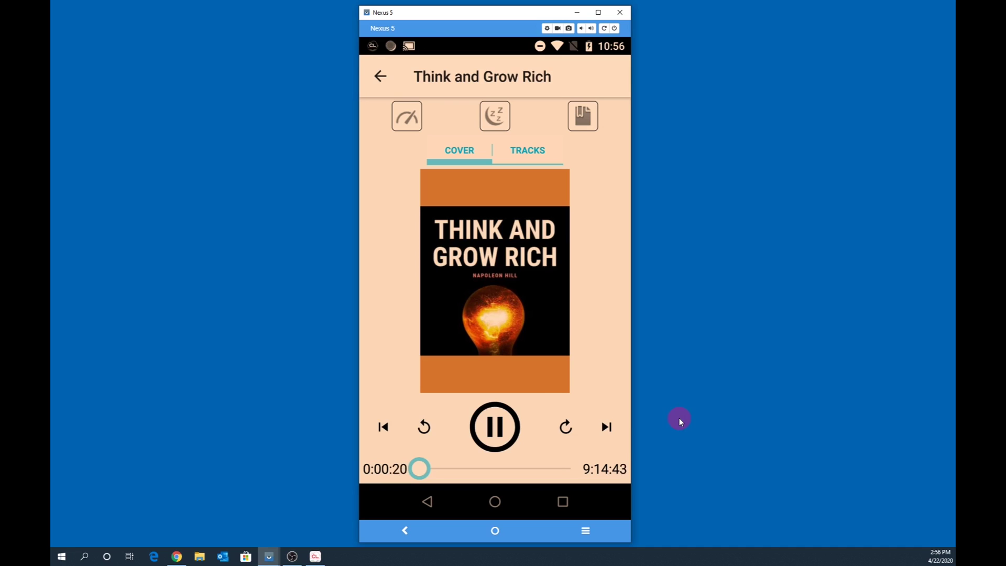
pyautogui.click(495, 426)
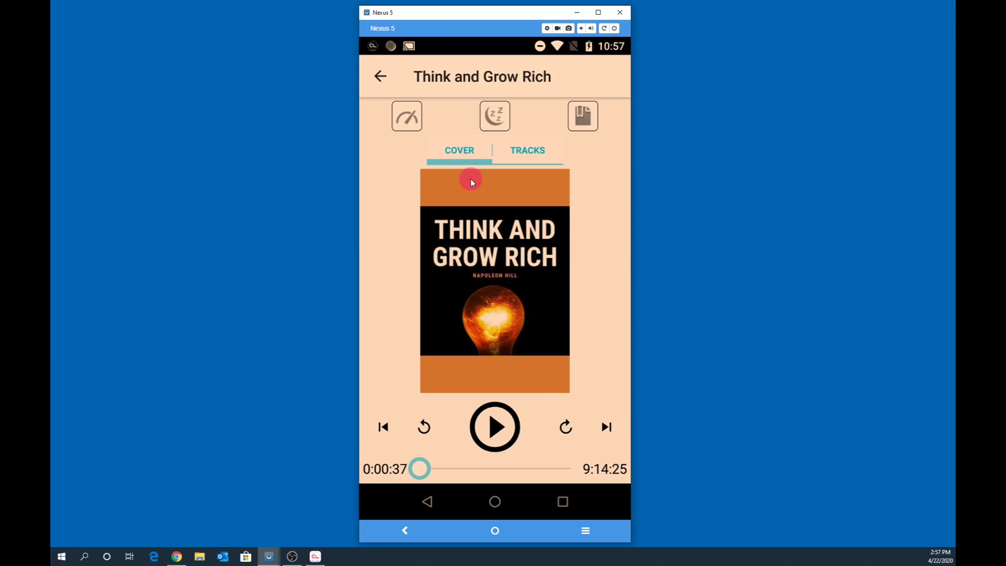
pyautogui.click(406, 118)
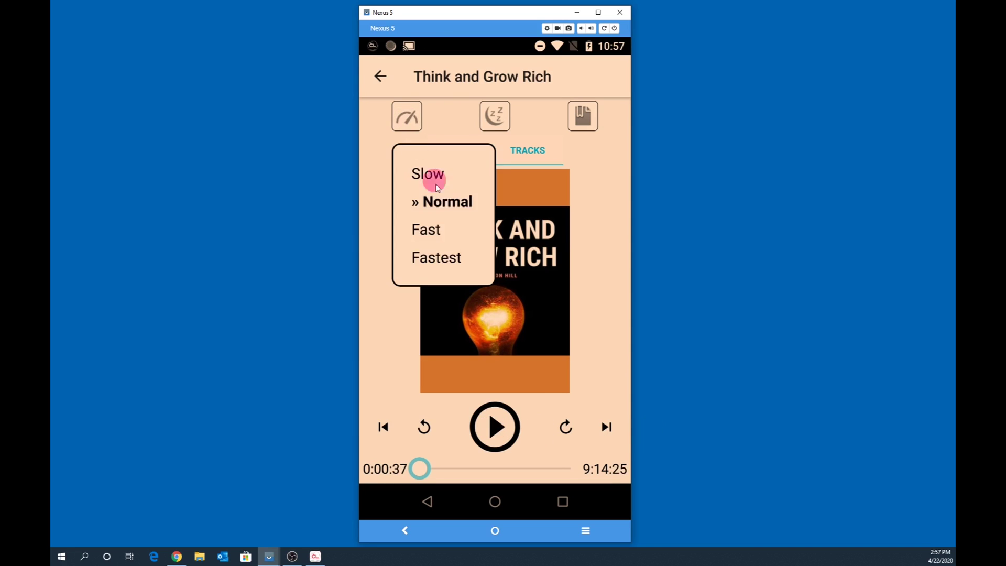
pyautogui.click(430, 253)
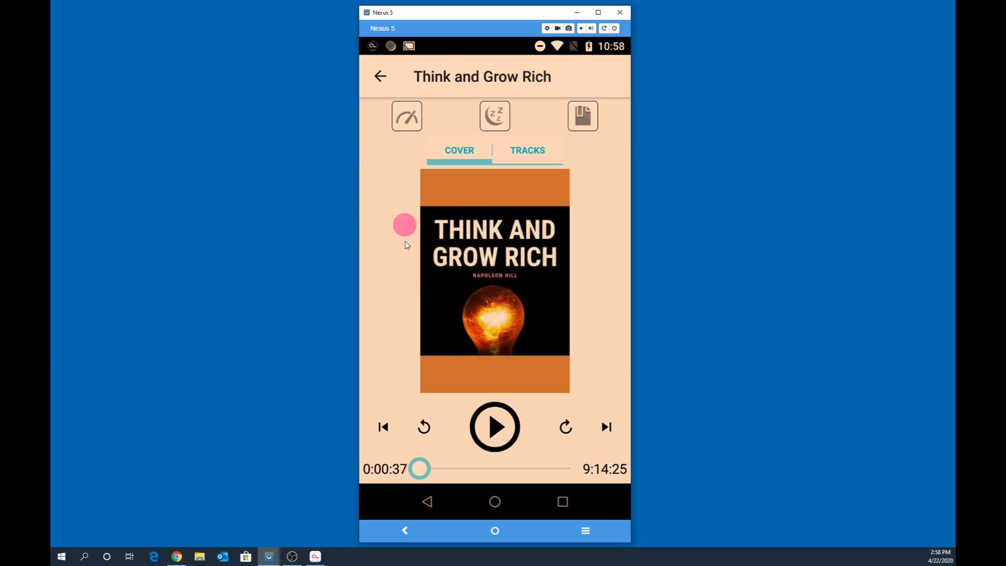
# Step: Seek to 0:45:37 and try track, rewind and forward 15s controls, leaving it paused at 0:14:23
pyautogui.click(432, 469)
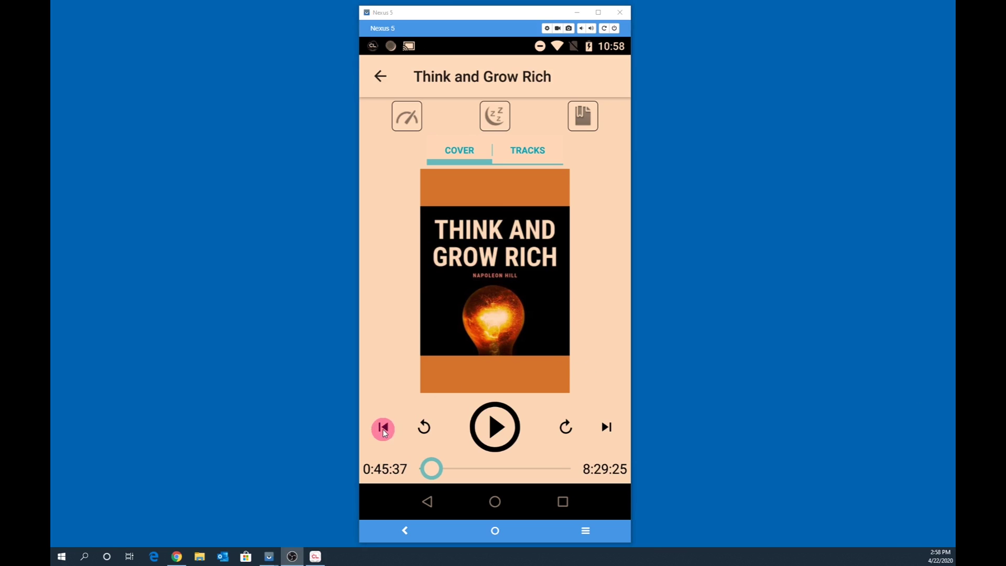
pyautogui.click(602, 413)
pyautogui.click(383, 426)
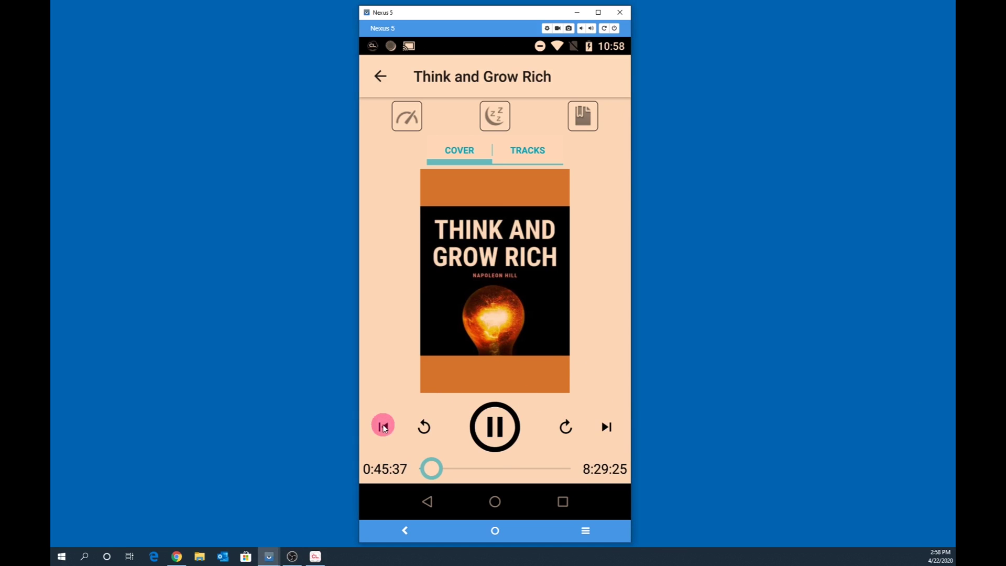
pyautogui.click(602, 423)
pyautogui.click(494, 426)
pyautogui.click(424, 426)
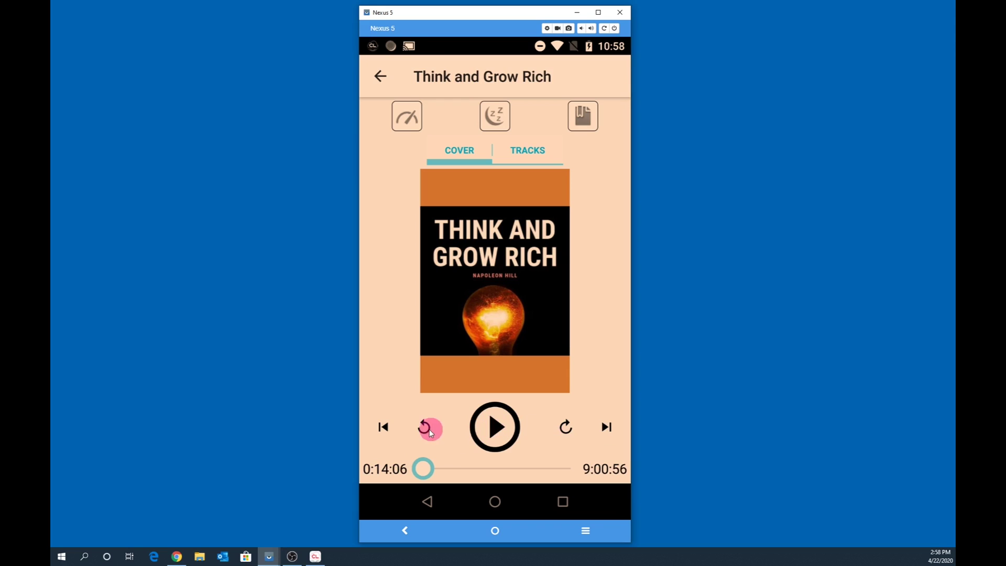
pyautogui.click(494, 430)
pyautogui.click(565, 427)
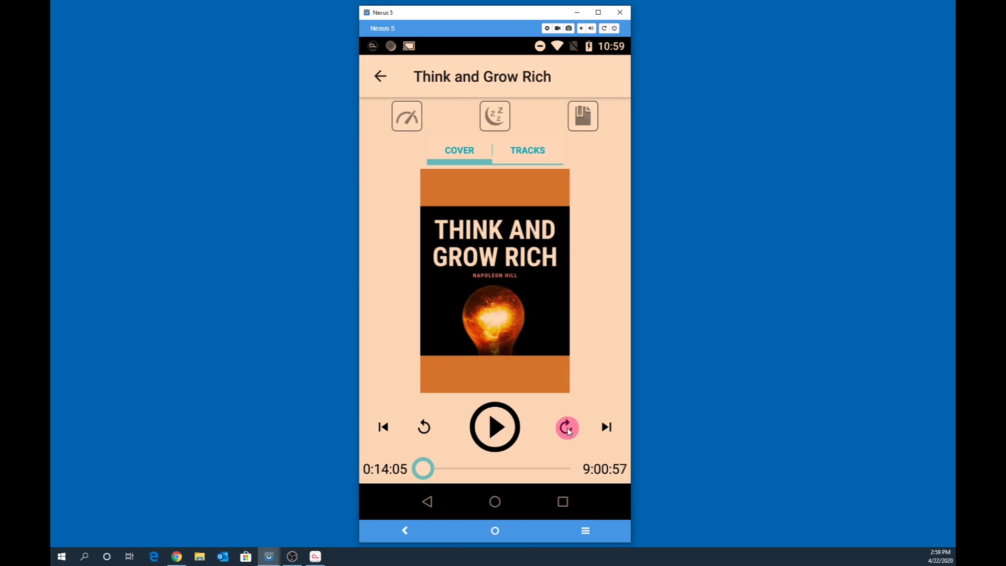
pyautogui.click(493, 426)
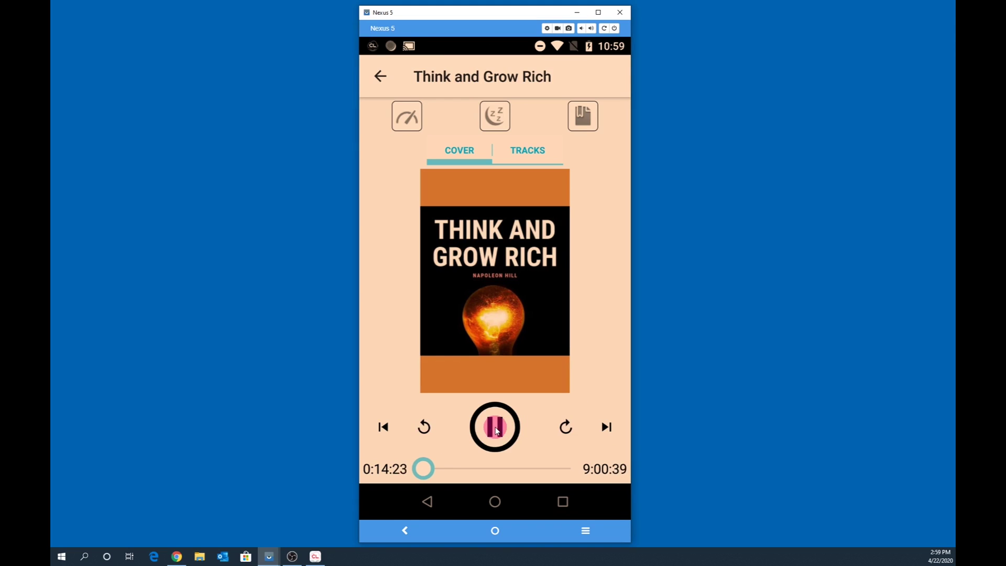
pyautogui.click(494, 426)
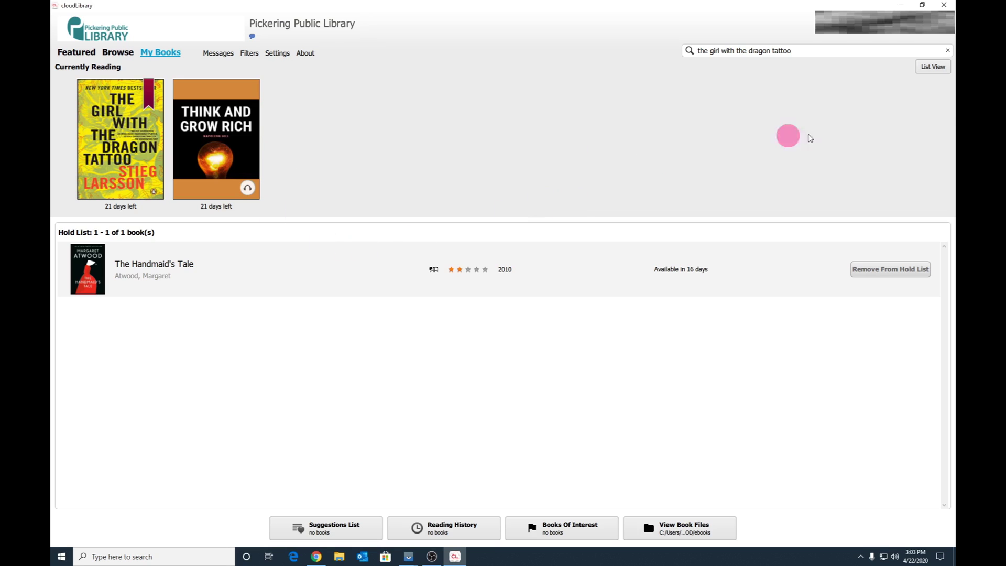
# Step: Switch My Books to List View and return The Girl with the Dragon Tattoo, confirming Yes
pyautogui.click(932, 67)
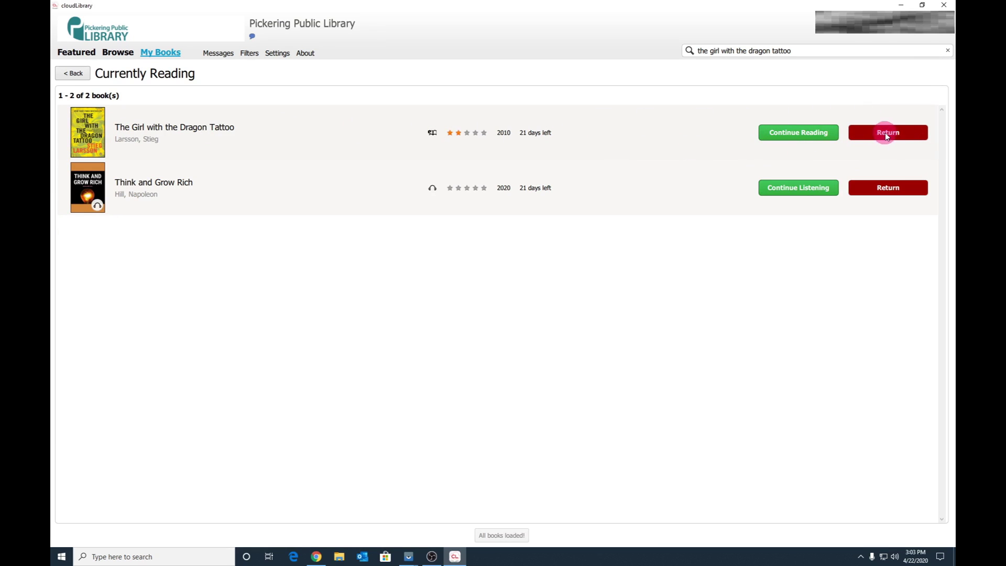
pyautogui.click(898, 155)
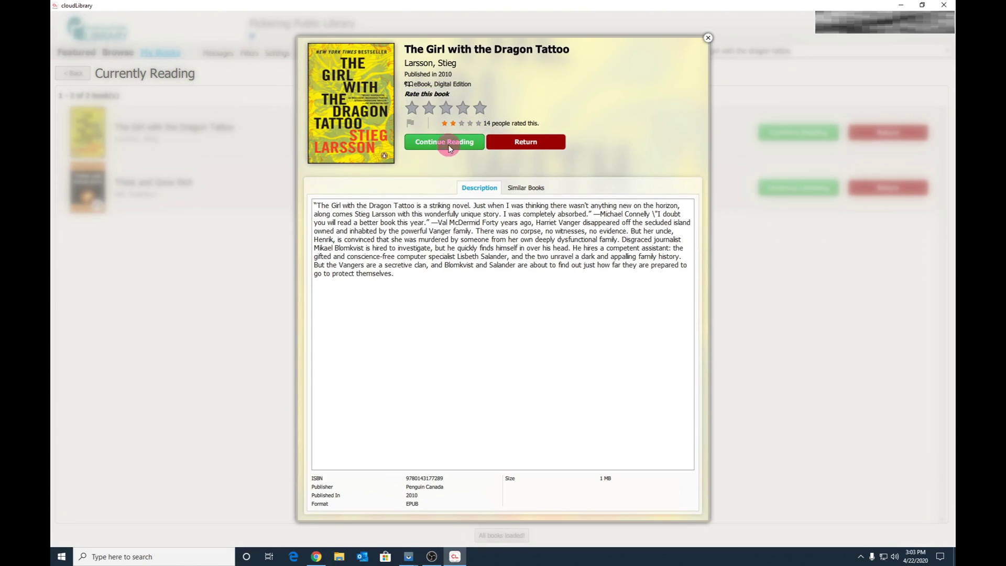
pyautogui.click(530, 142)
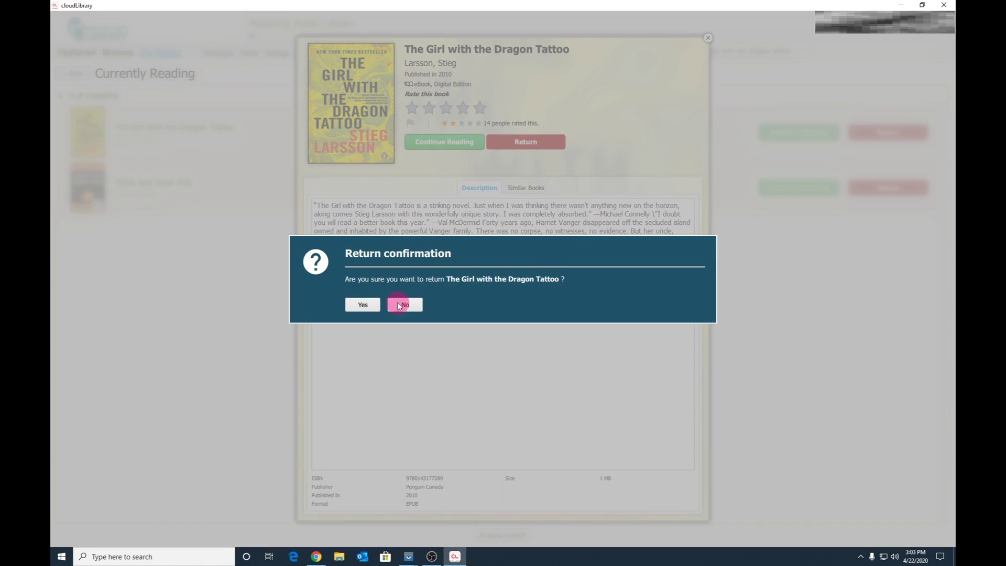
pyautogui.click(365, 304)
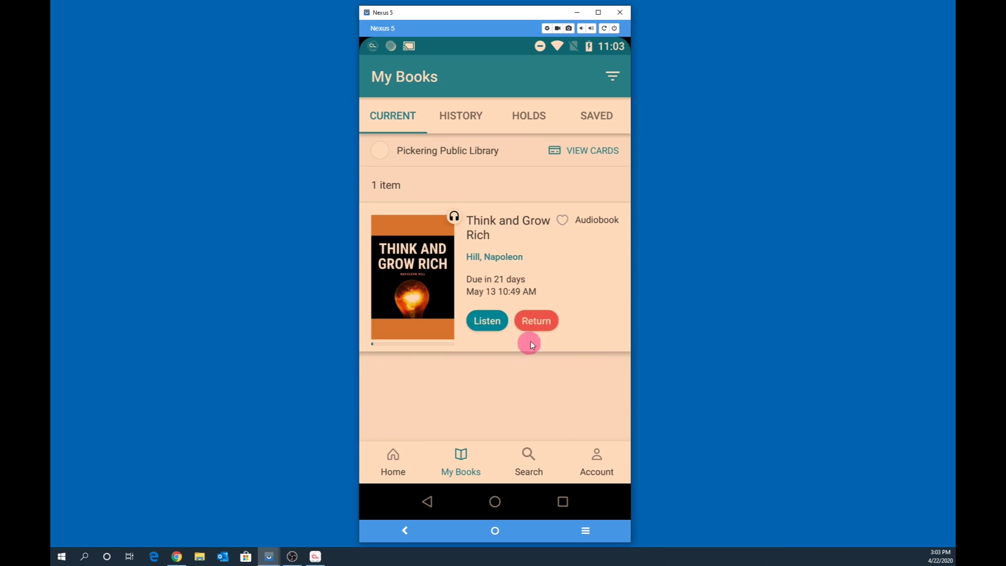
# Step: Return Think and Grow Rich from My Books > Current, confirming with OK
pyautogui.click(536, 321)
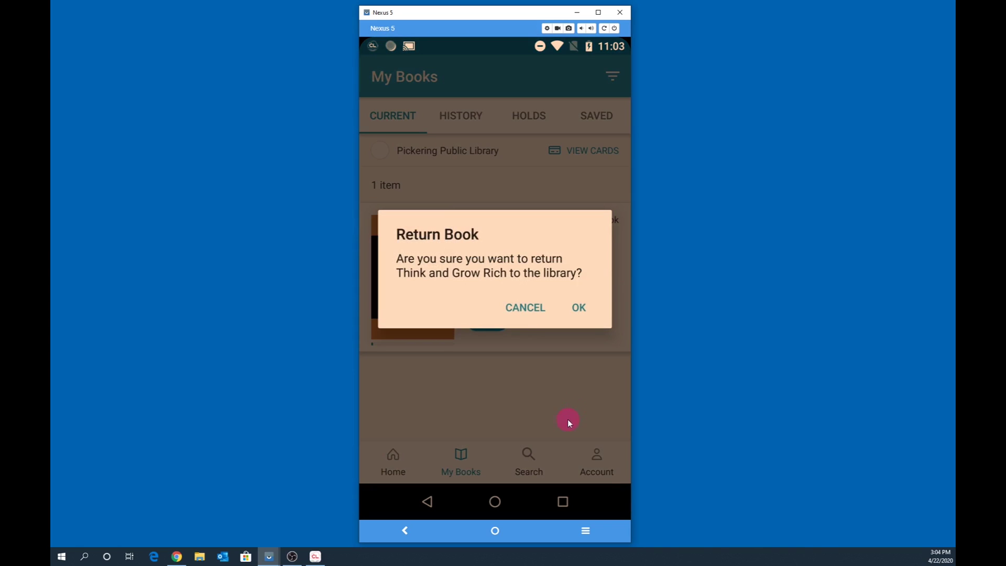
pyautogui.click(580, 307)
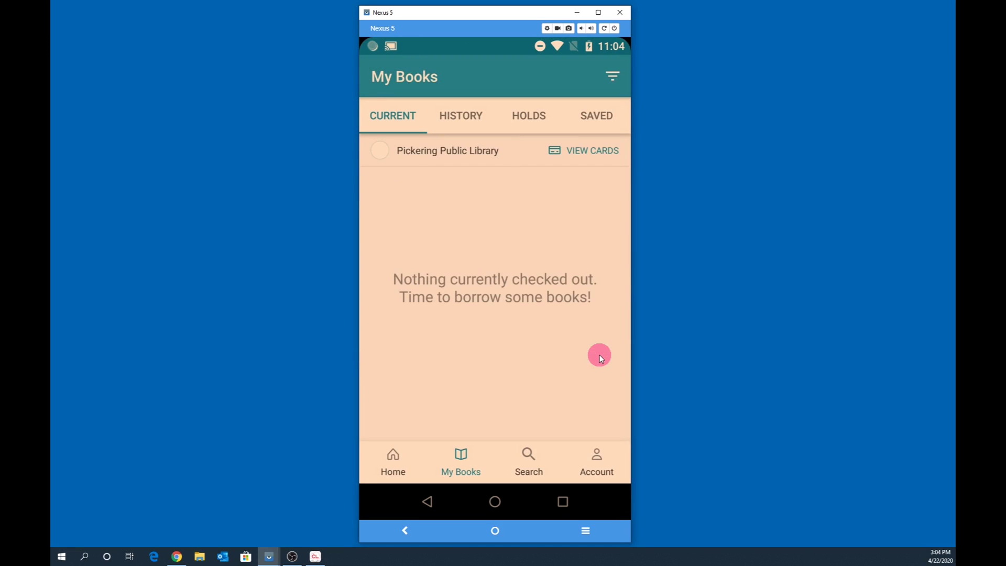